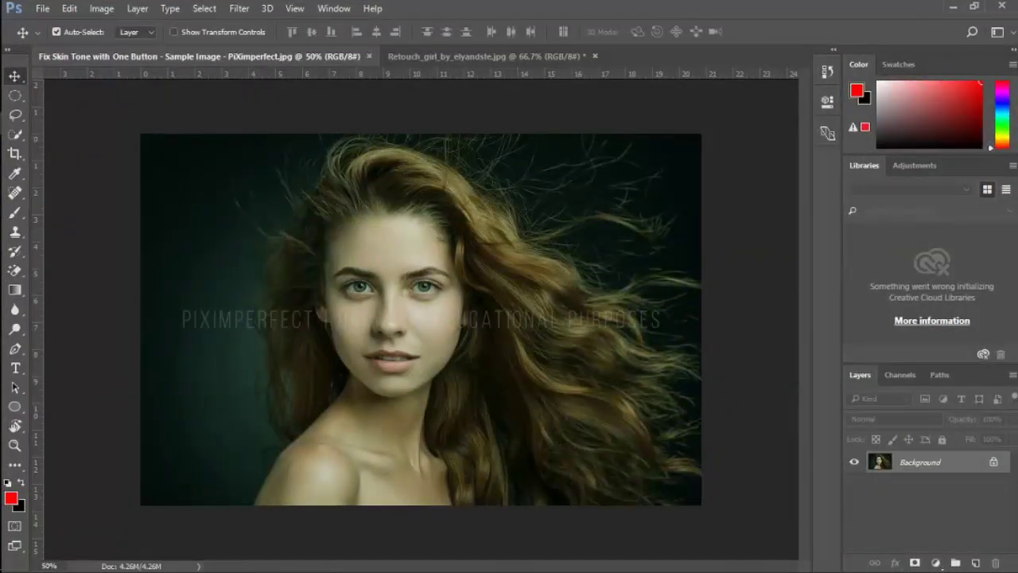
- Place Skin Color Palette.png from the desktop into the portrait document as a new layer
{"action": "key", "text": "super+d"}
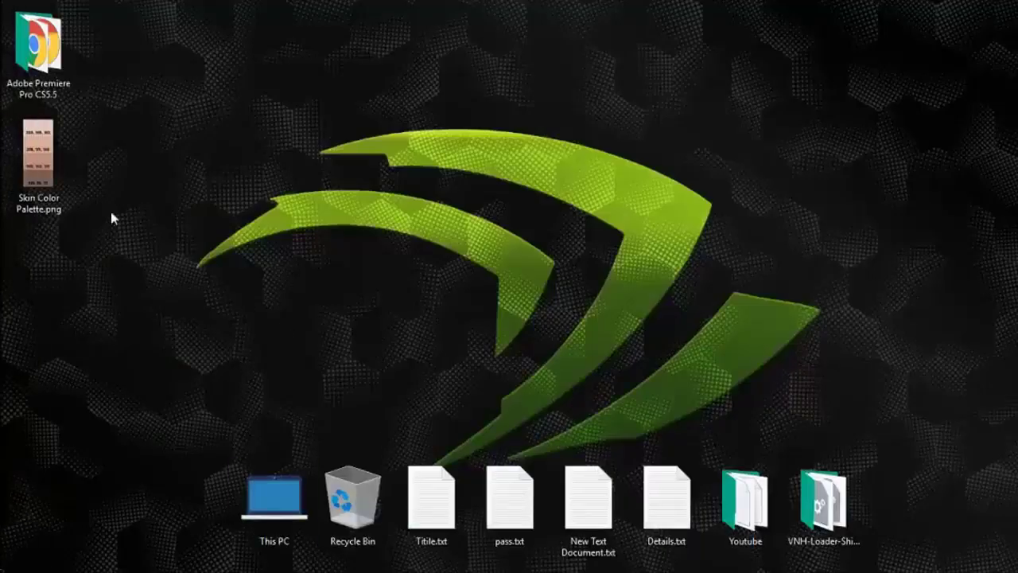
{"action": "left_click", "coordinate": [25, 120]}
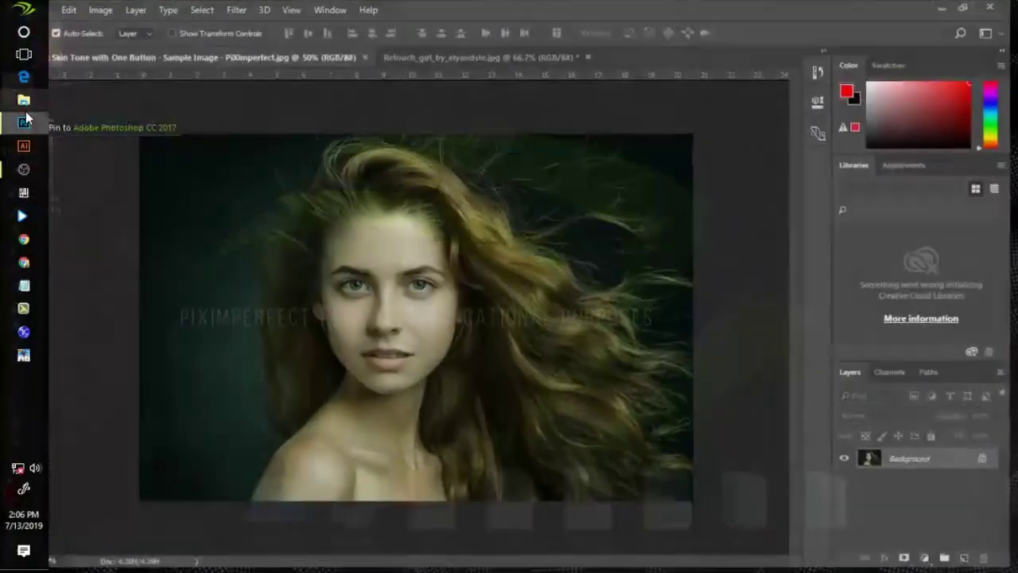
{"action": "key", "text": "ctrl+t"}
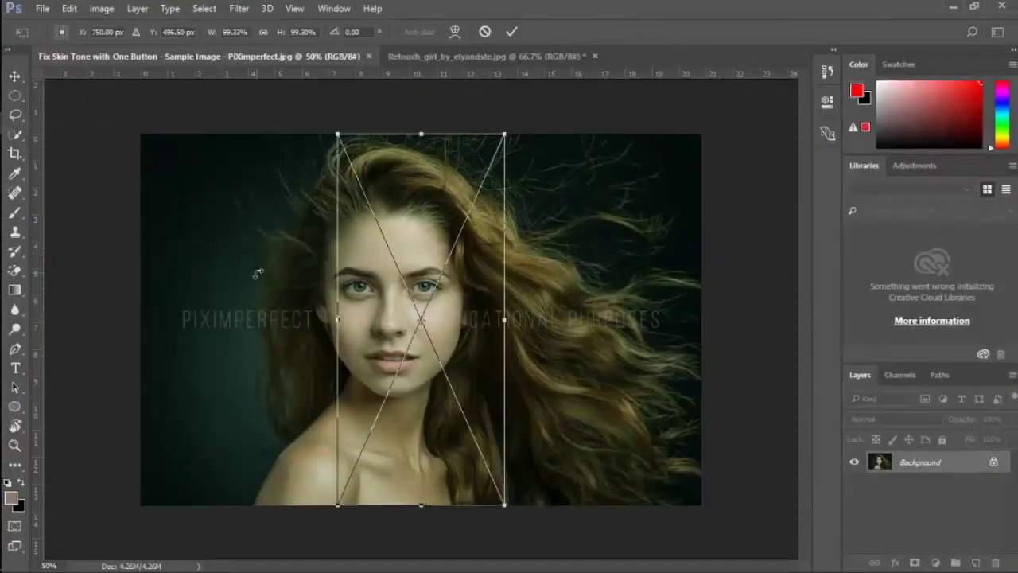
- Scale the placed skin color palette to about 68% and position it beside the woman's face
{"action": "left_click_drag", "start_coordinate": [386, 286], "coordinate": [352, 286]}
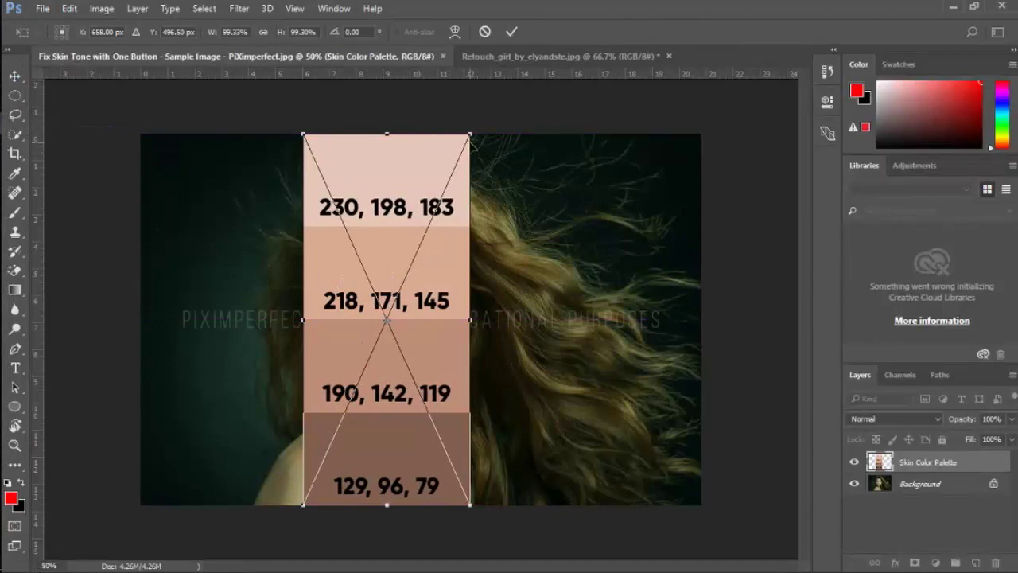
{"action": "left_click_drag", "start_coordinate": [468, 132], "coordinate": [443, 192]}
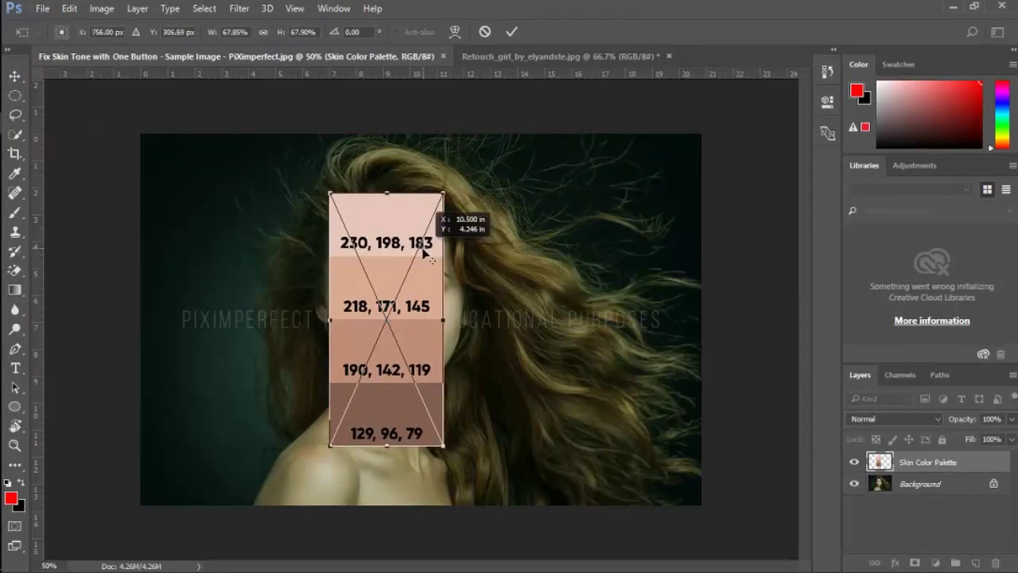
{"action": "left_click_drag", "start_coordinate": [320, 247], "coordinate": [205, 242]}
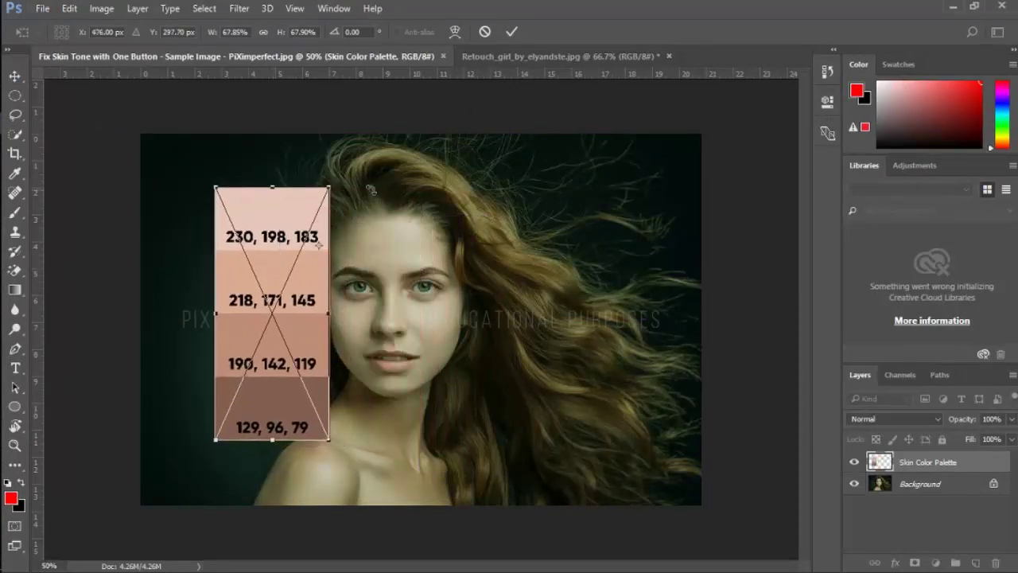
{"action": "left_click", "coordinate": [513, 32]}
{"action": "key", "text": "ctrl+plus"}
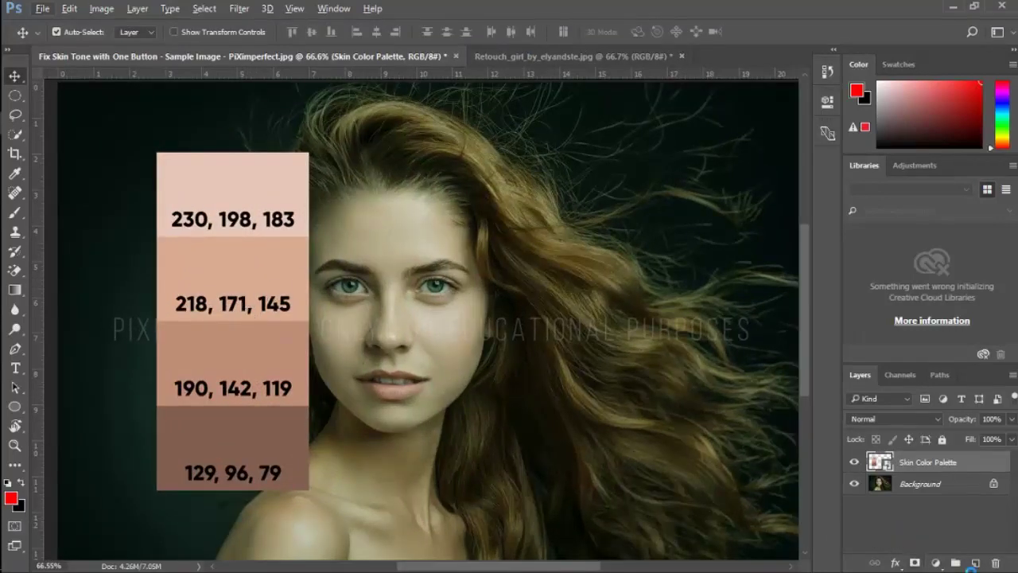
- Add a Curves adjustment layer and set its midtone target color to the palette's 218, 171, 145 swatch, without saving it as default
{"action": "left_click", "coordinate": [936, 563]}
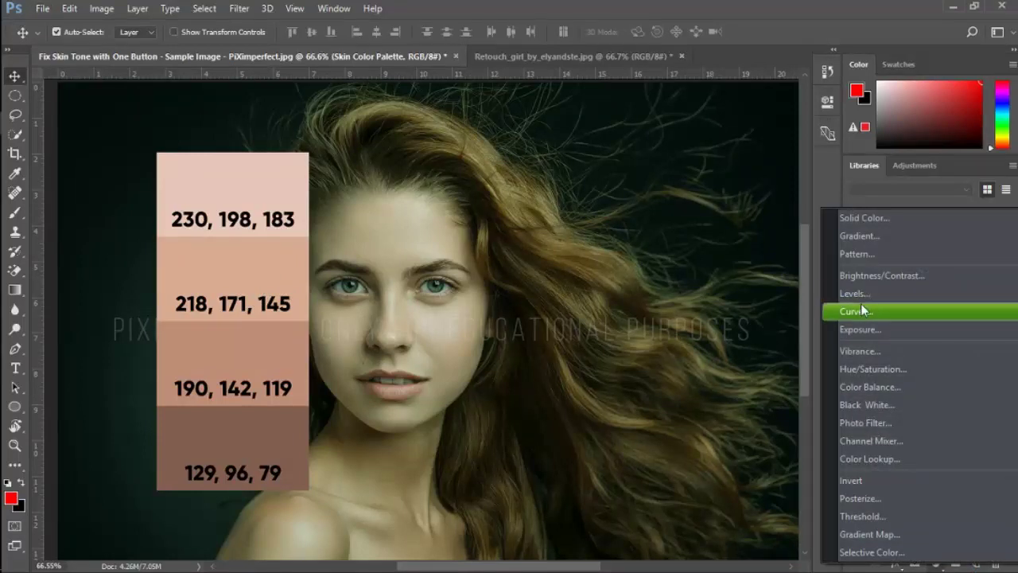
{"action": "left_click", "coordinate": [862, 305]}
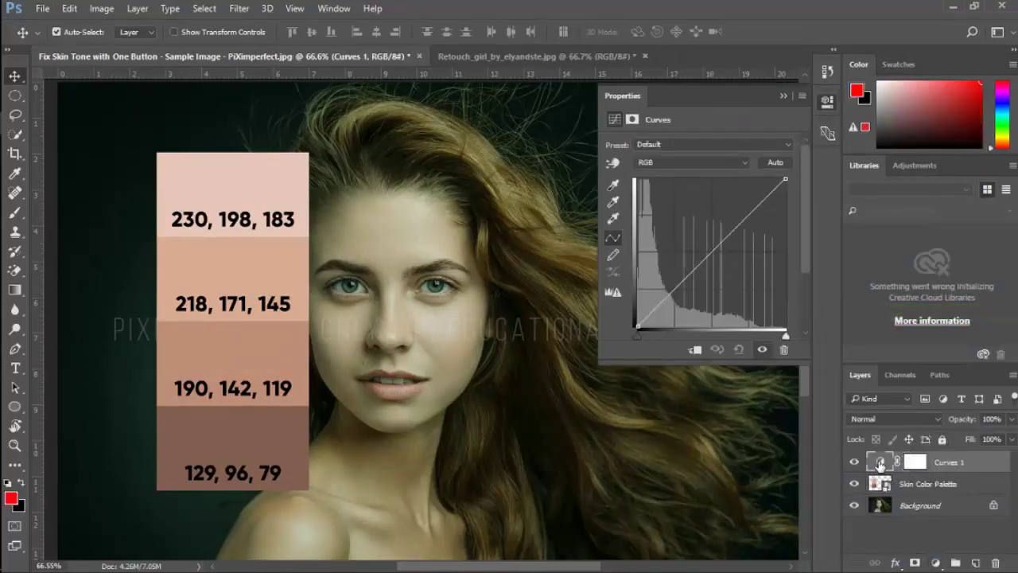
{"action": "double_click", "coordinate": [614, 205]}
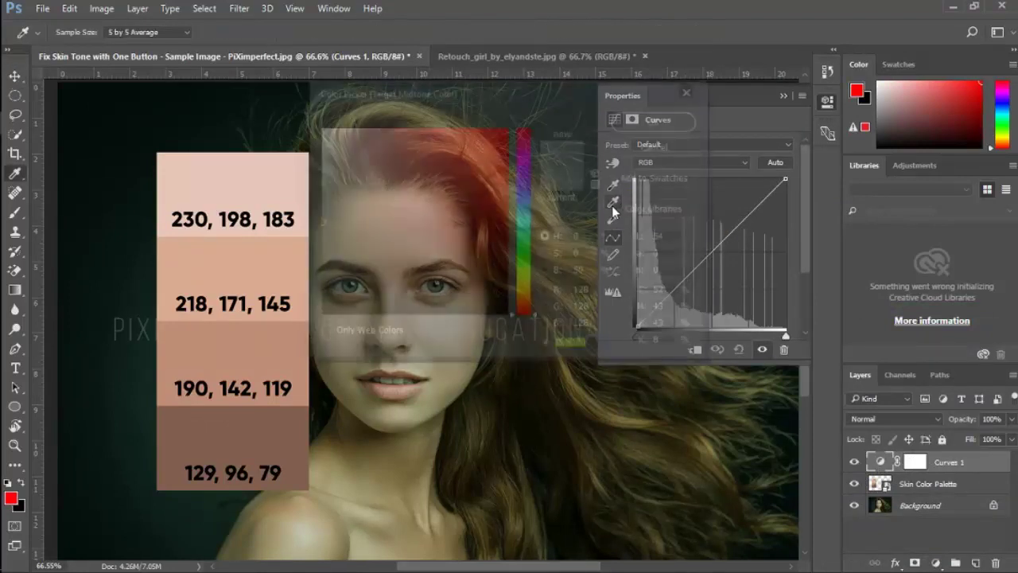
{"action": "left_click", "coordinate": [270, 258]}
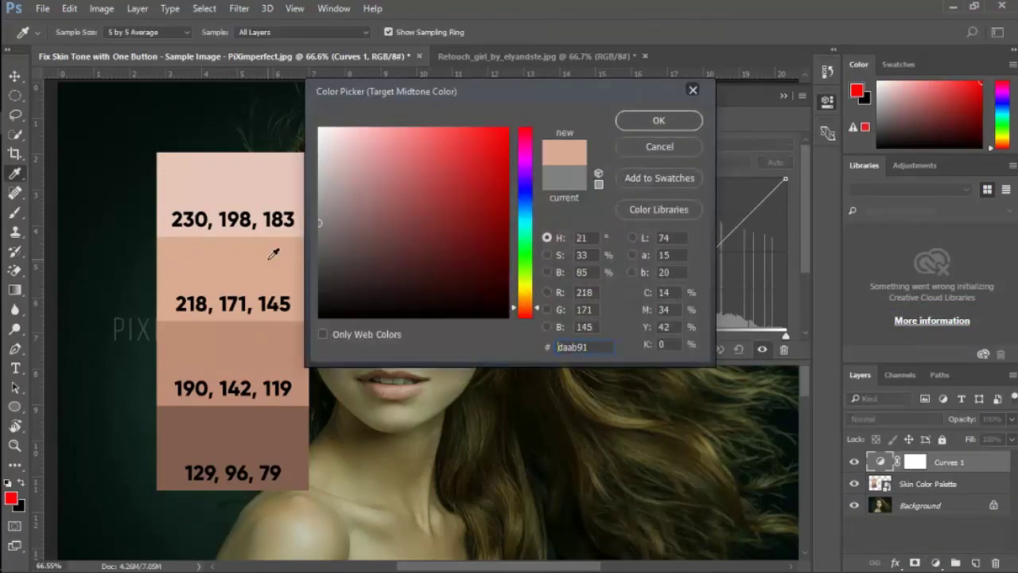
{"action": "left_click", "coordinate": [638, 118]}
{"action": "left_click", "coordinate": [547, 224]}
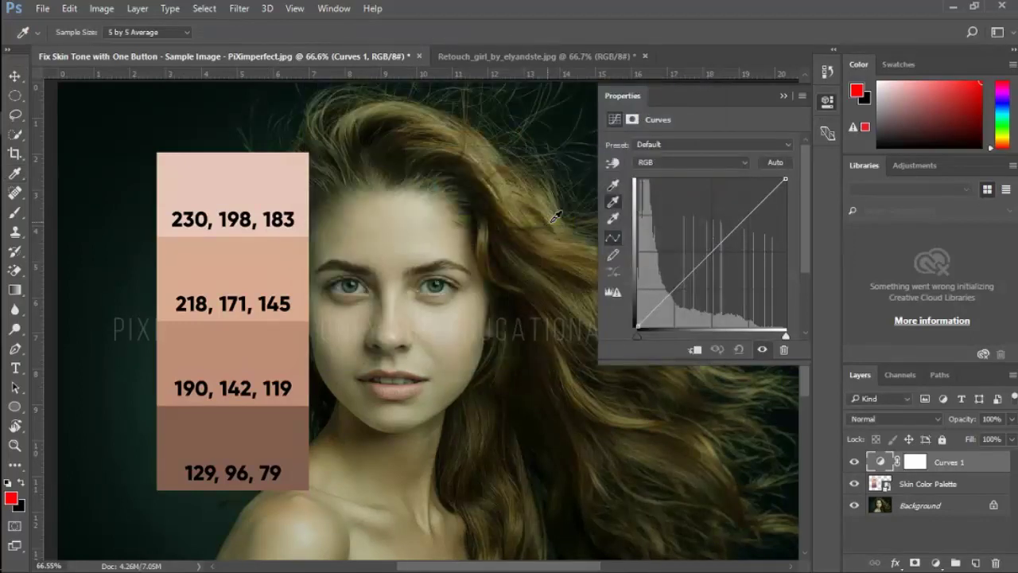
- Apply the midtone target color by sampling the skin on the woman's cheek
{"action": "left_click", "coordinate": [460, 328]}
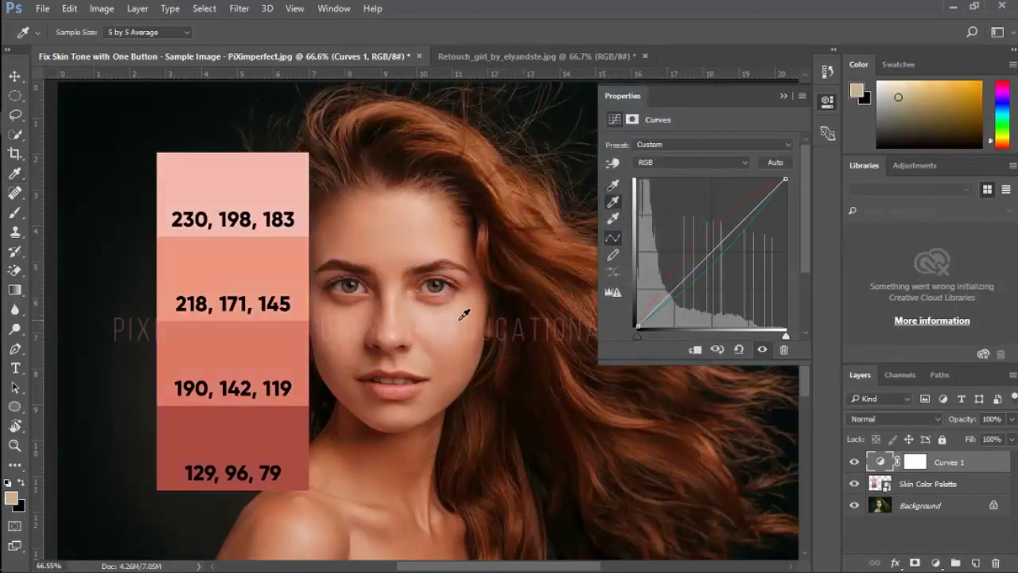
{"action": "scroll", "coordinate": [422, 296], "scroll_direction": "down", "scroll_amount": 4}
{"action": "scroll", "coordinate": [419, 294], "scroll_direction": "up", "scroll_amount": 3}
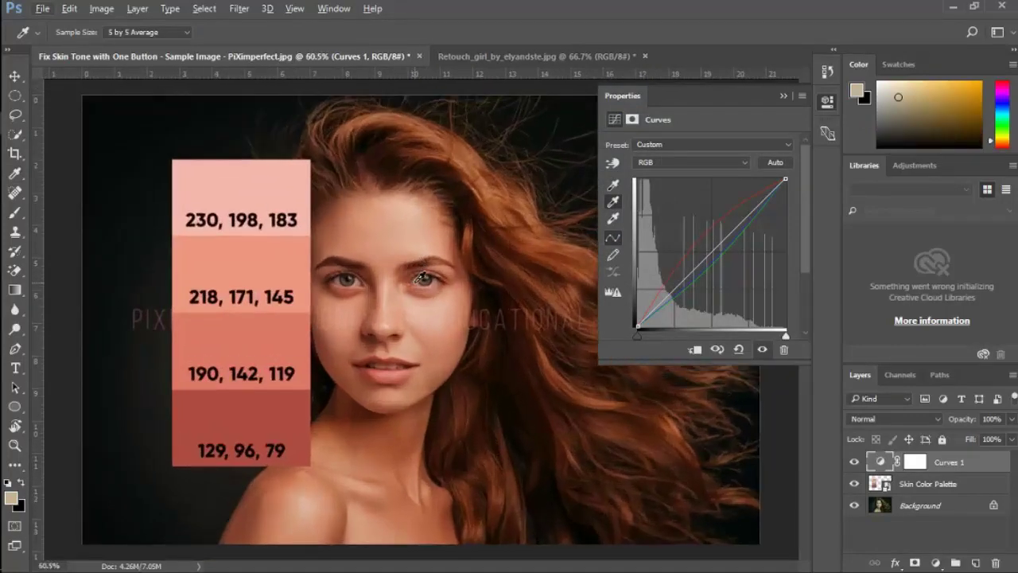
- Lower the midtone target color's saturation to 22% without saving it as default, and resample the skin on the cheek
{"action": "double_click", "coordinate": [612, 204]}
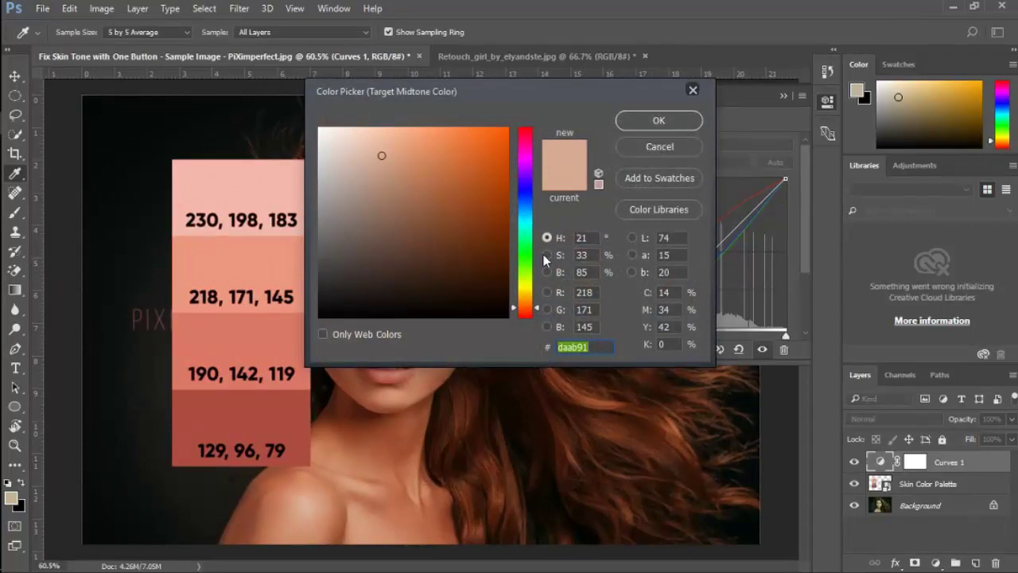
{"action": "left_click", "coordinate": [547, 254]}
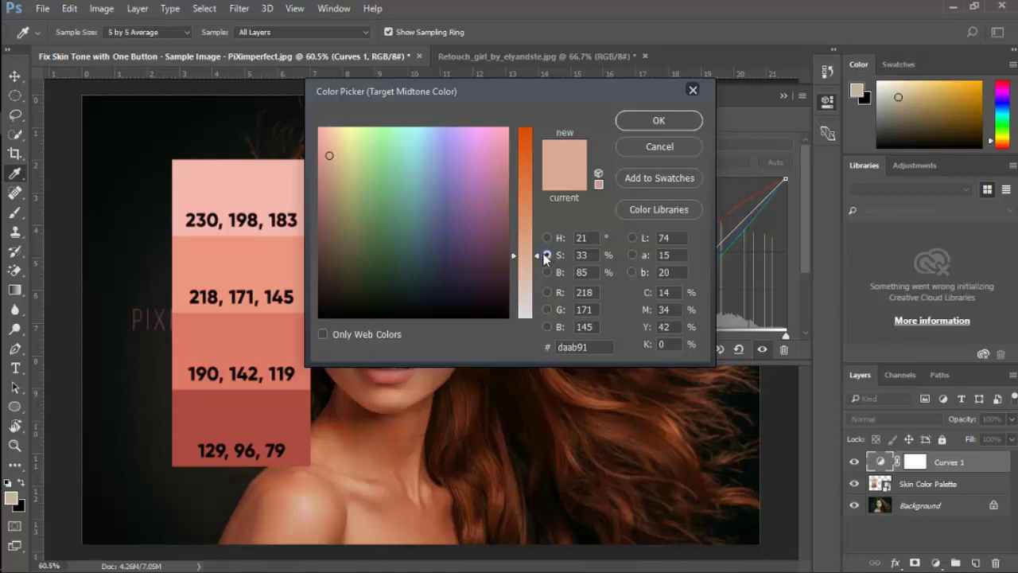
{"action": "left_click_drag", "start_coordinate": [537, 254], "coordinate": [540, 276]}
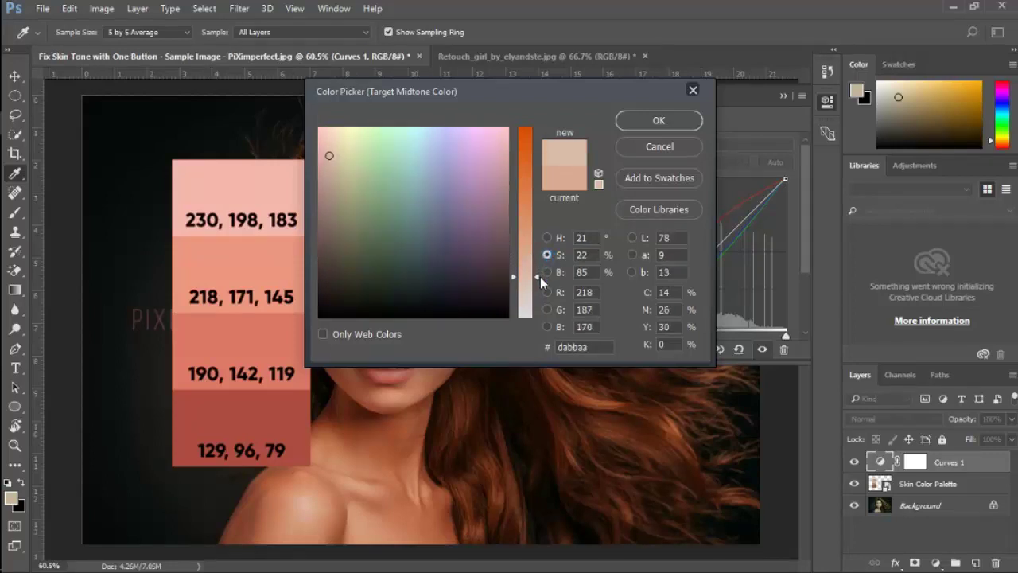
{"action": "left_click", "coordinate": [640, 121]}
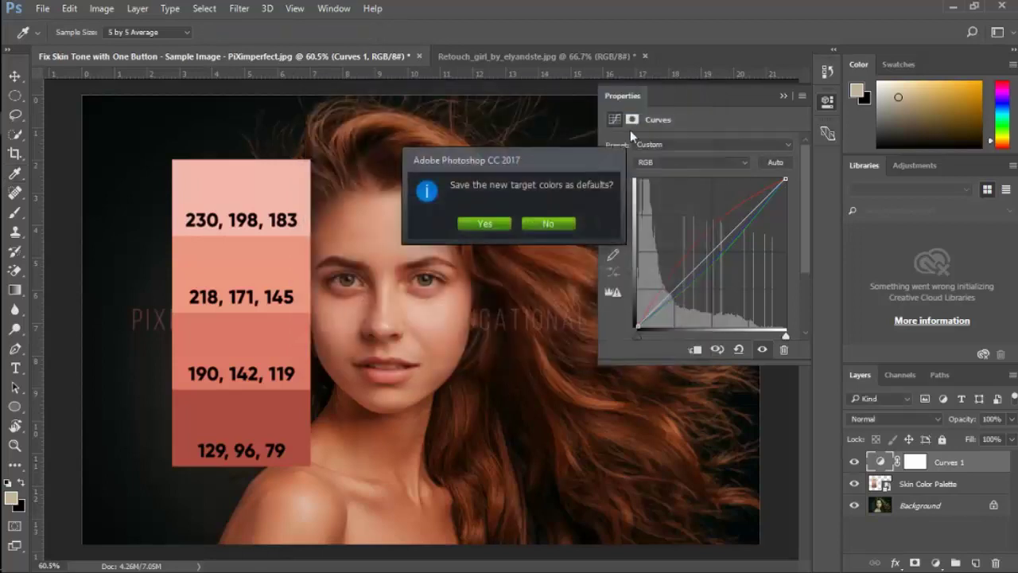
{"action": "left_click", "coordinate": [548, 225]}
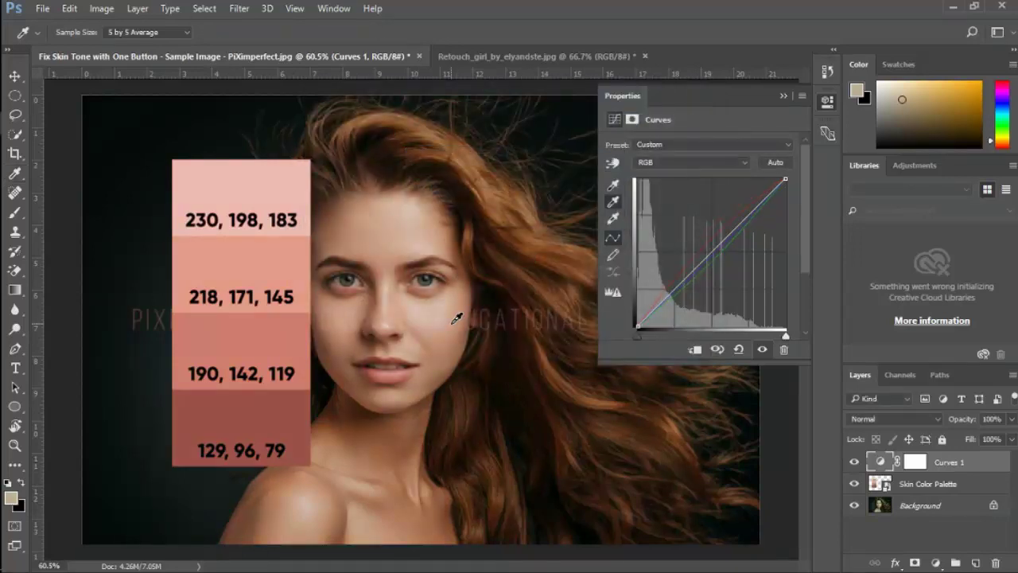
{"action": "scroll", "coordinate": [458, 318], "scroll_direction": "up", "scroll_amount": 3}
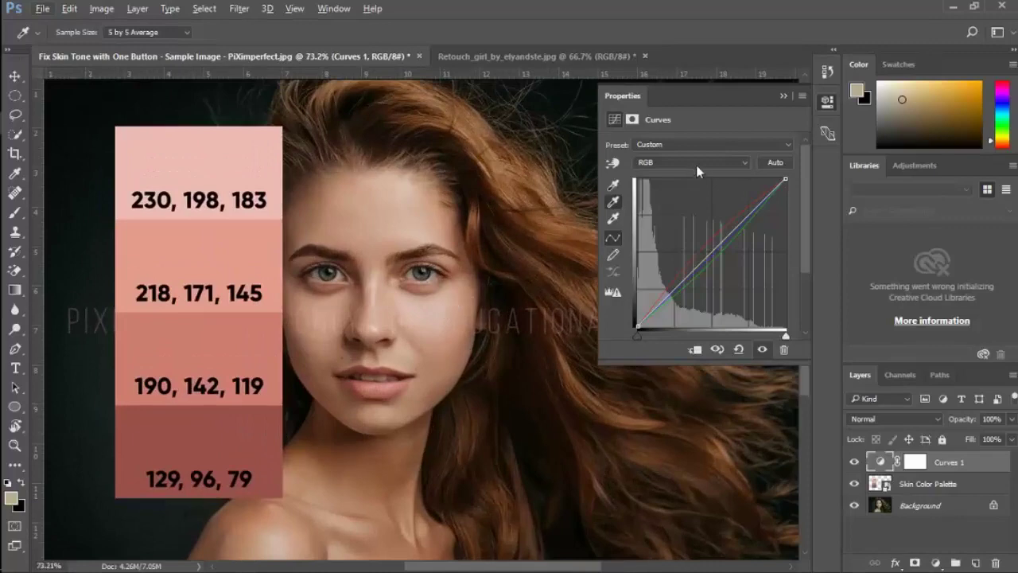
- Collapse the Curves settings and move the skin color palette away from the face toward the image's edge
{"action": "left_click", "coordinate": [789, 96]}
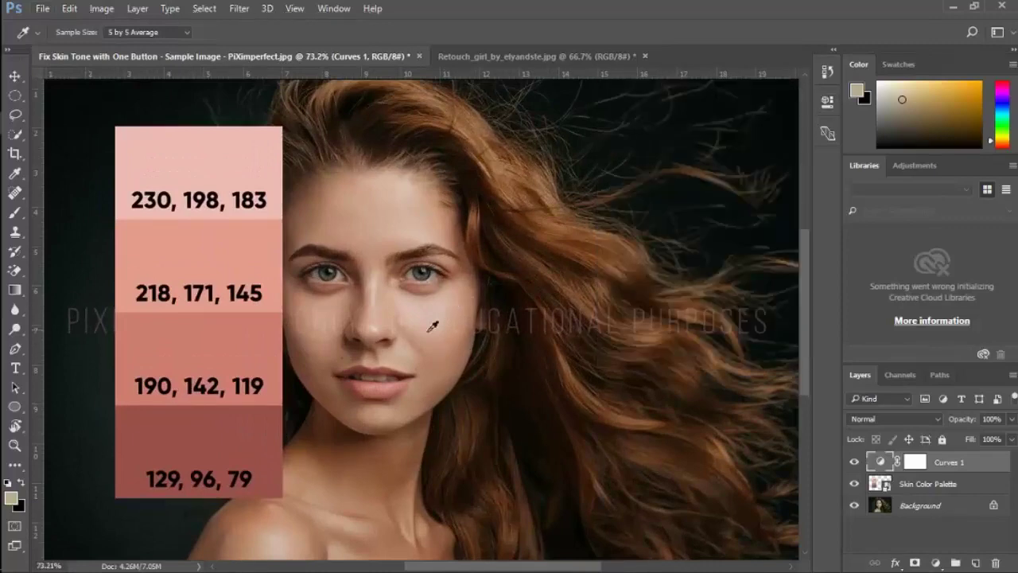
{"action": "key", "text": "v"}
{"action": "left_click_drag", "start_coordinate": [250, 338], "coordinate": [175, 322]}
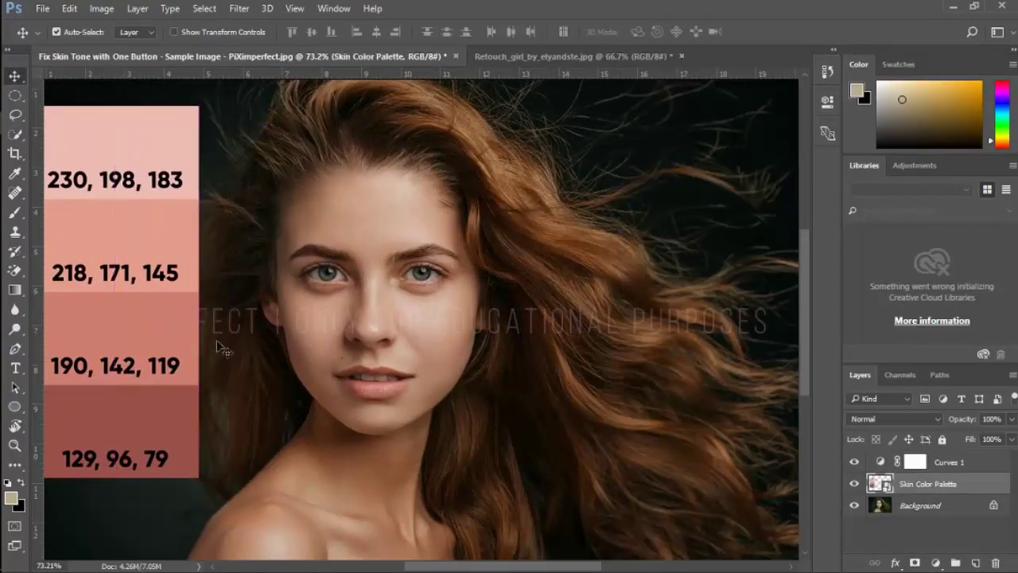
- Compare the portrait with and without the overlying layers by toggling layer visibility, restoring all layers
{"action": "scroll", "coordinate": [394, 374], "scroll_direction": "down", "scroll_amount": 3}
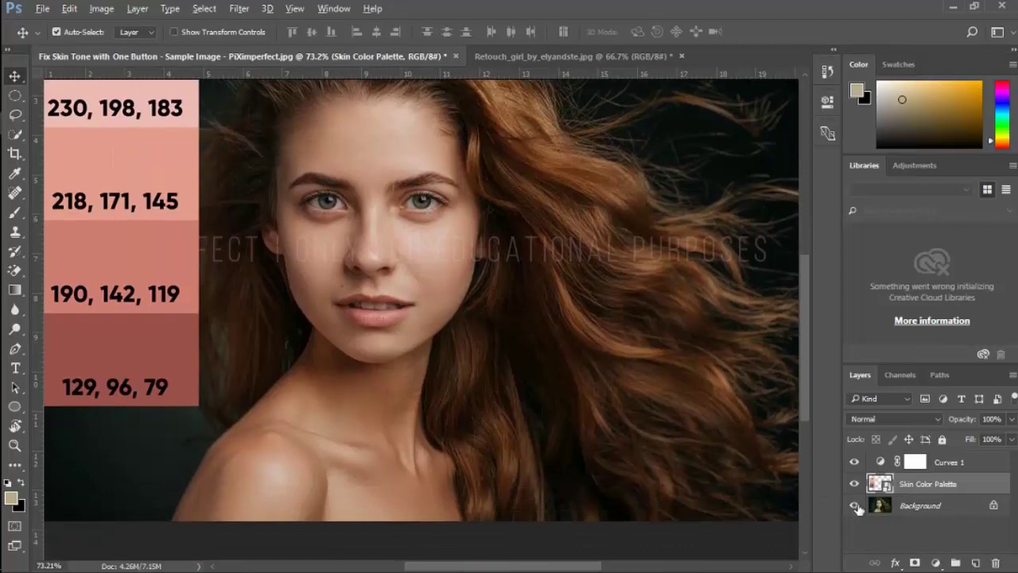
{"action": "left_click", "coordinate": [854, 483], "text": "alt"}
{"action": "left_click", "coordinate": [854, 484], "text": "alt"}
{"action": "left_click", "coordinate": [854, 483]}
{"action": "left_click", "coordinate": [854, 484]}
{"action": "scroll", "coordinate": [656, 402], "scroll_direction": "down", "scroll_amount": 2}
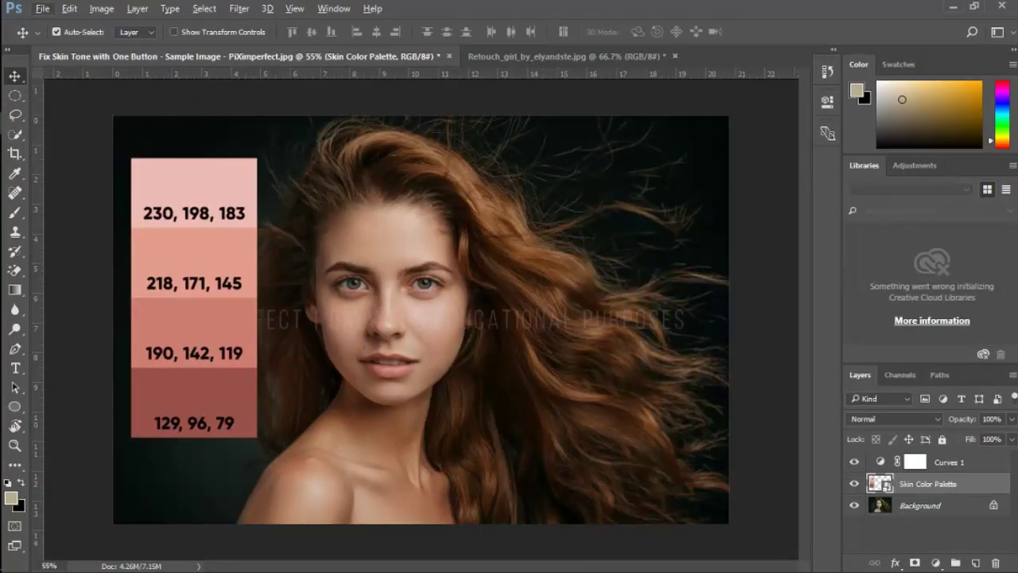
- Open the Skin Color Palette layer's source image to view its original swatches, and return to the portrait document
{"action": "double_click", "coordinate": [878, 483]}
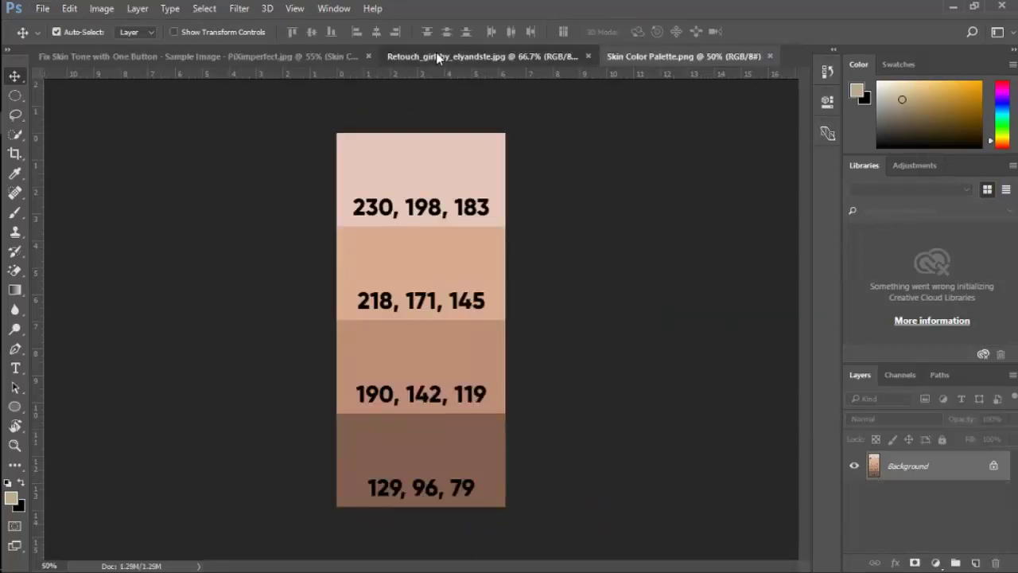
{"action": "left_click", "coordinate": [436, 56]}
{"action": "left_click", "coordinate": [280, 57]}
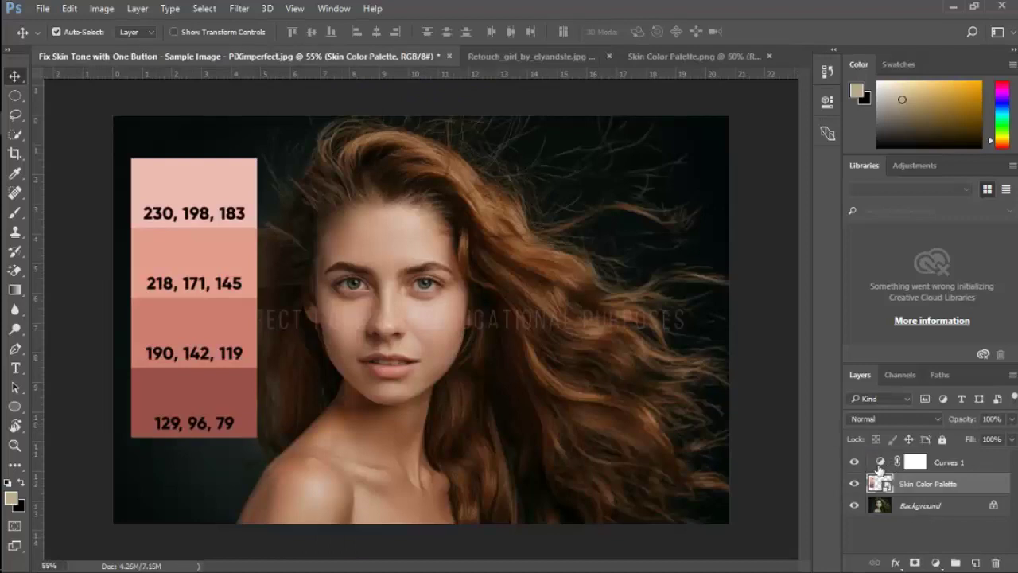
{"action": "double_click", "coordinate": [880, 463]}
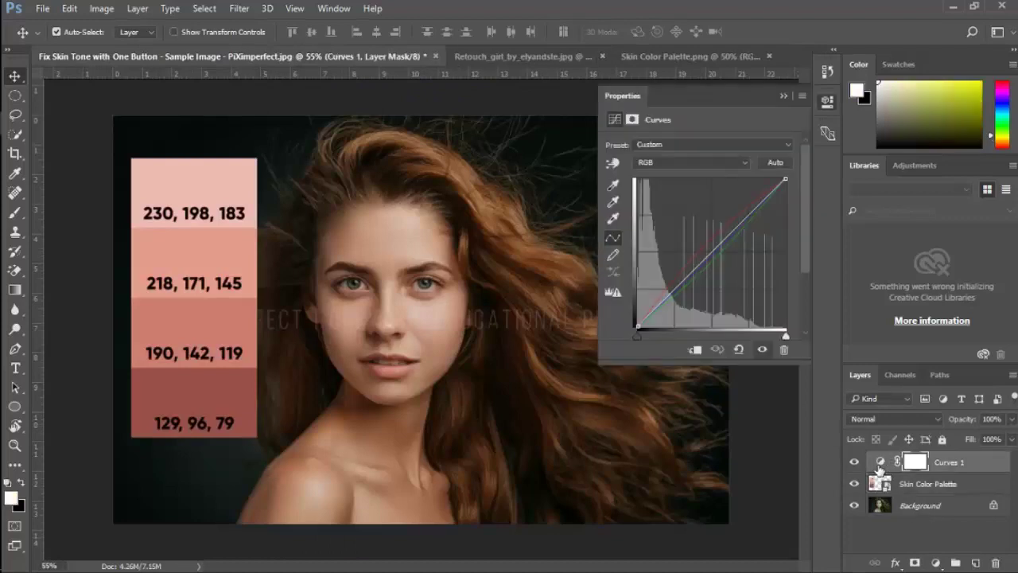
{"action": "left_click", "coordinate": [661, 162]}
{"action": "left_click", "coordinate": [661, 162]}
{"action": "double_click", "coordinate": [617, 203]}
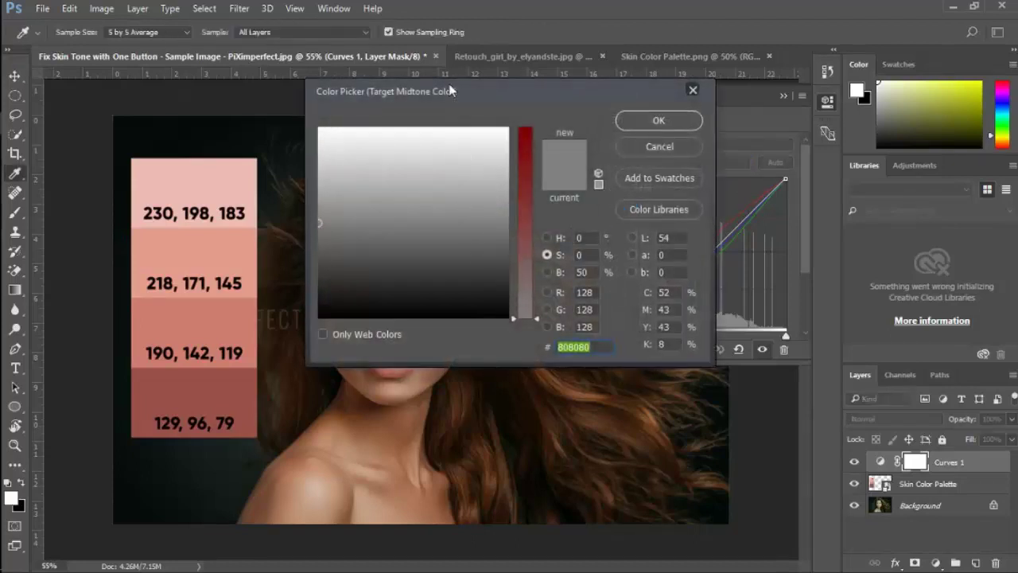
{"action": "left_click_drag", "start_coordinate": [449, 90], "coordinate": [556, 71]}
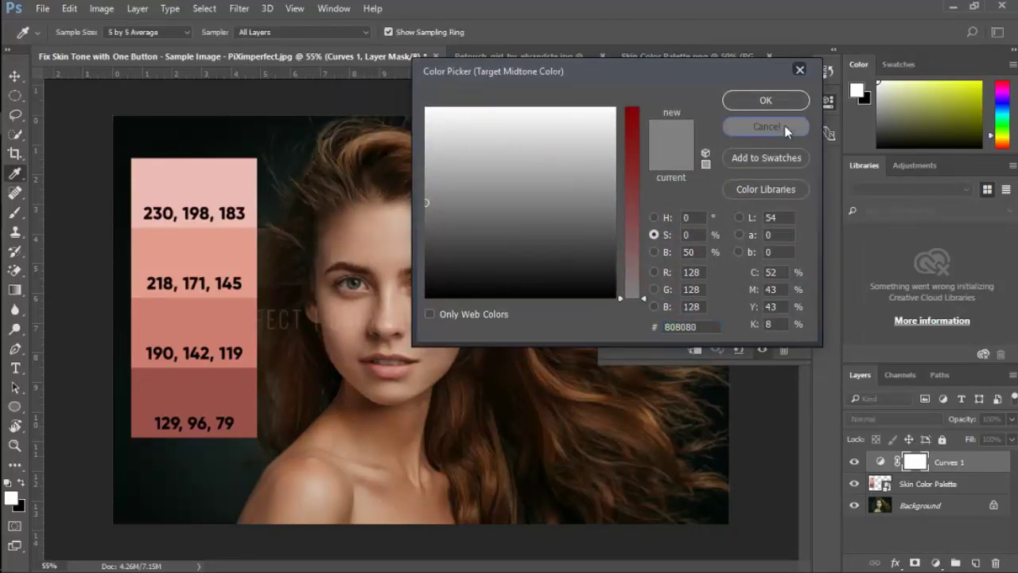
{"action": "left_click", "coordinate": [784, 125]}
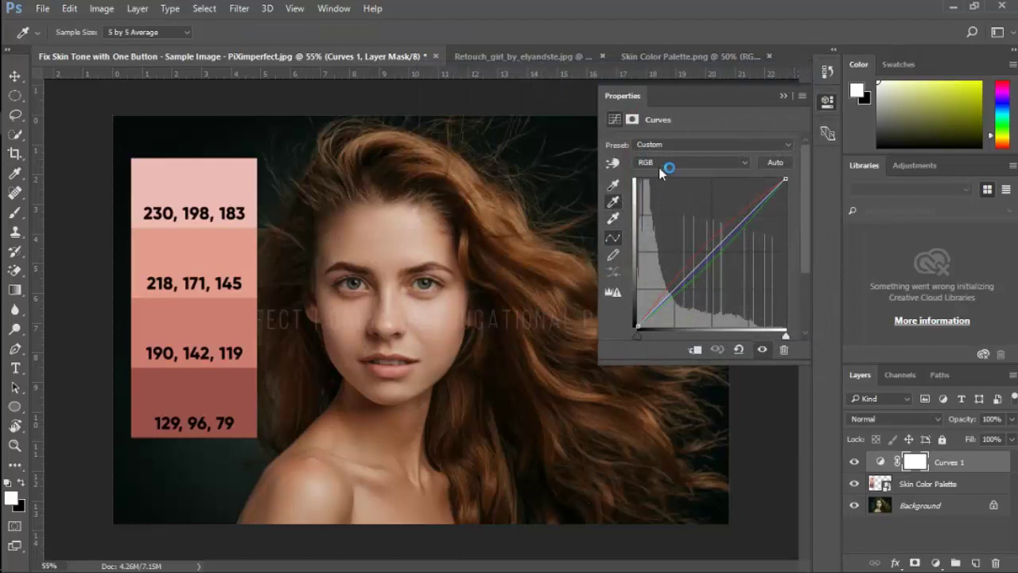
{"action": "double_click", "coordinate": [616, 203]}
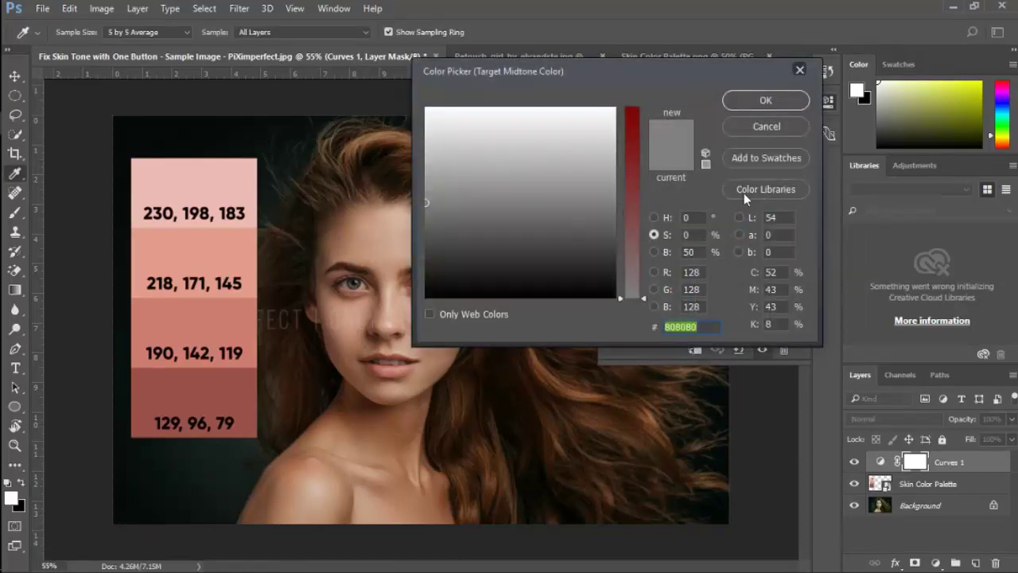
{"action": "left_click", "coordinate": [768, 127]}
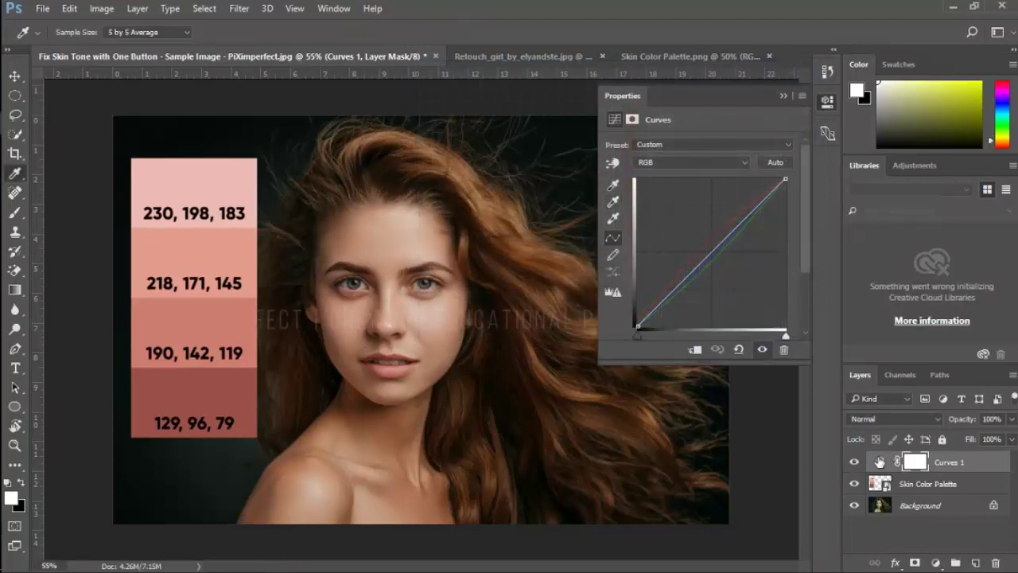
- Set the midtone target color's red value to 127 without saving it as default, and sample the skin on the cheek
{"action": "double_click", "coordinate": [613, 201]}
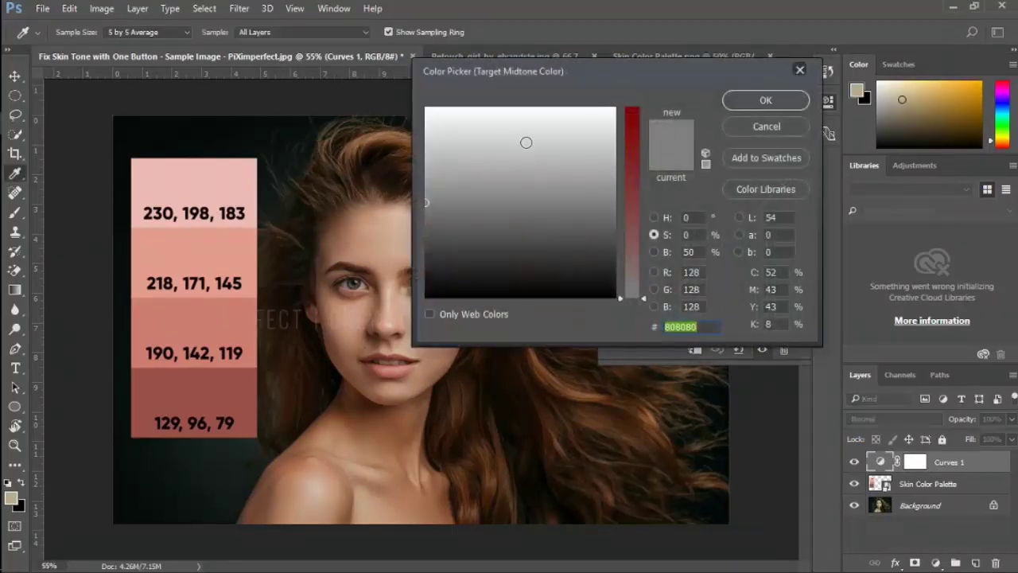
{"action": "left_click", "coordinate": [653, 218]}
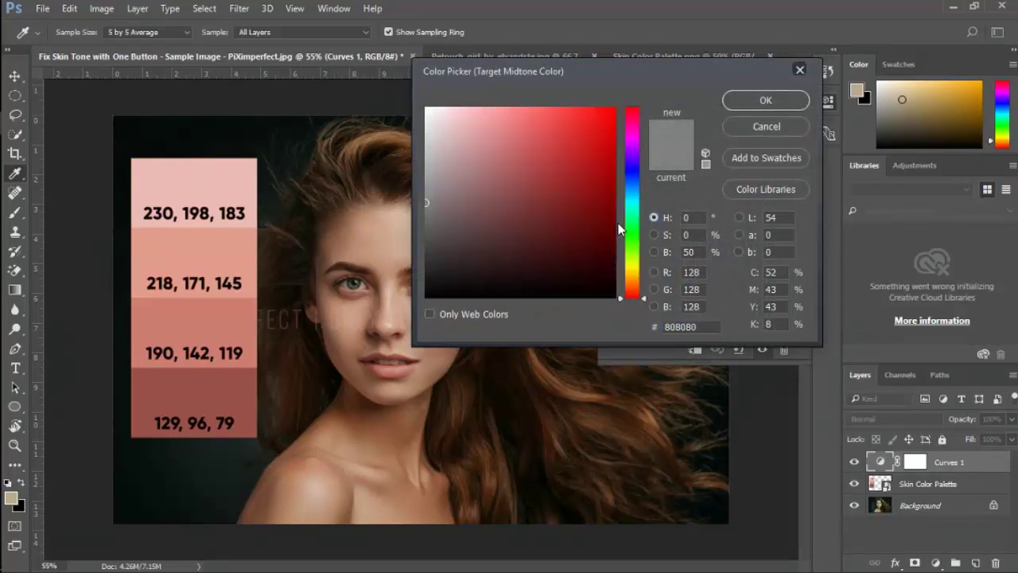
{"action": "left_click", "coordinate": [651, 272]}
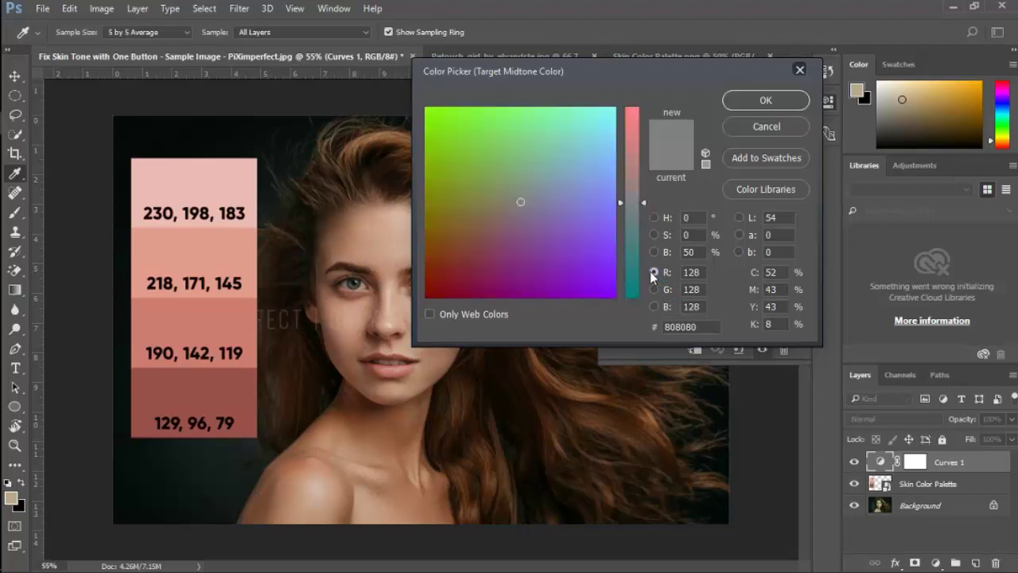
{"action": "left_click", "coordinate": [645, 203]}
{"action": "left_click", "coordinate": [733, 100]}
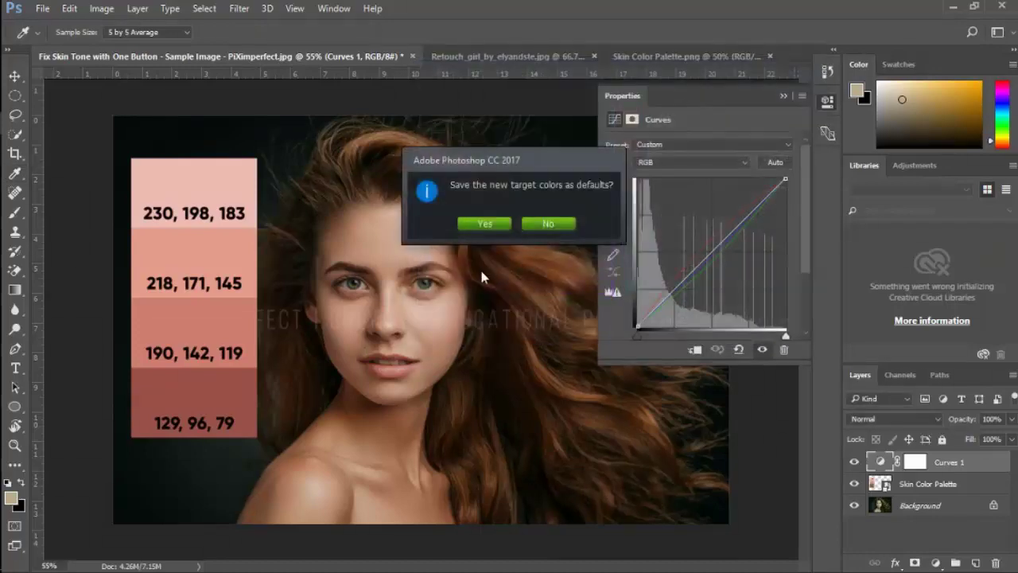
{"action": "left_click", "coordinate": [547, 222]}
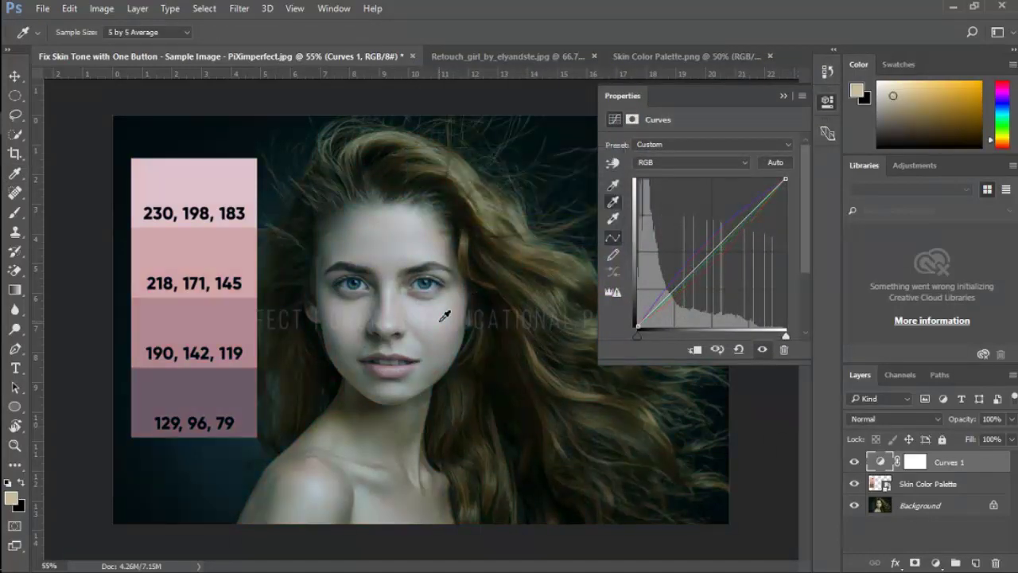
- Set the midtone target color's red value to 131 without saving it as default, and resample the skin on the cheek
{"action": "scroll", "coordinate": [404, 338], "scroll_direction": "up", "scroll_amount": 2}
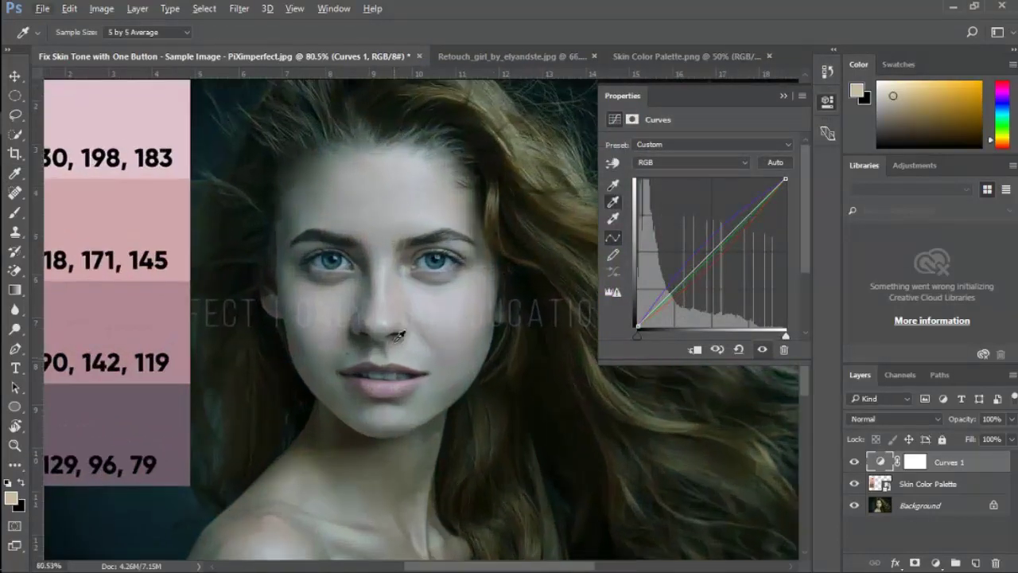
{"action": "double_click", "coordinate": [613, 202]}
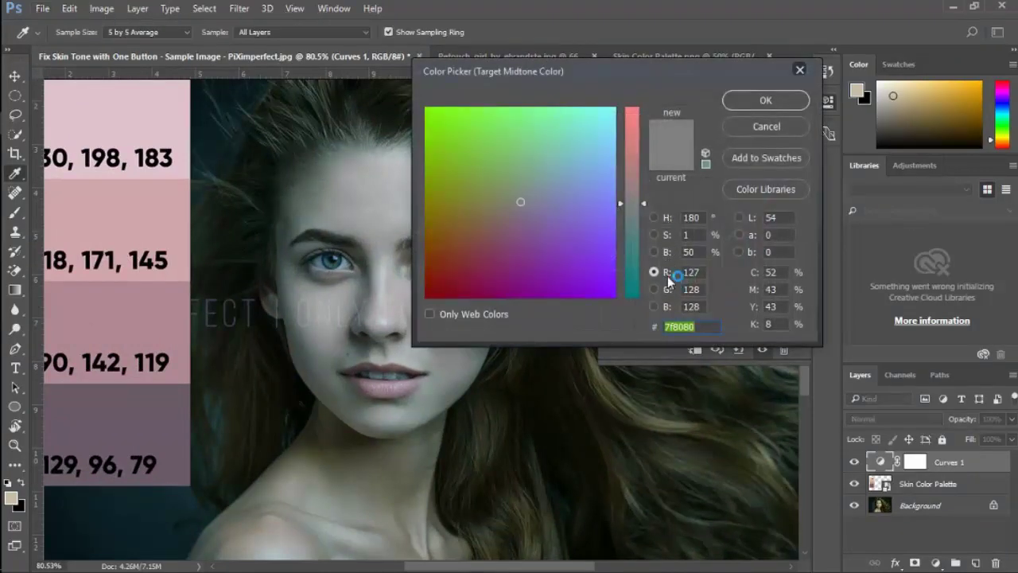
{"action": "left_click_drag", "start_coordinate": [647, 203], "coordinate": [641, 200]}
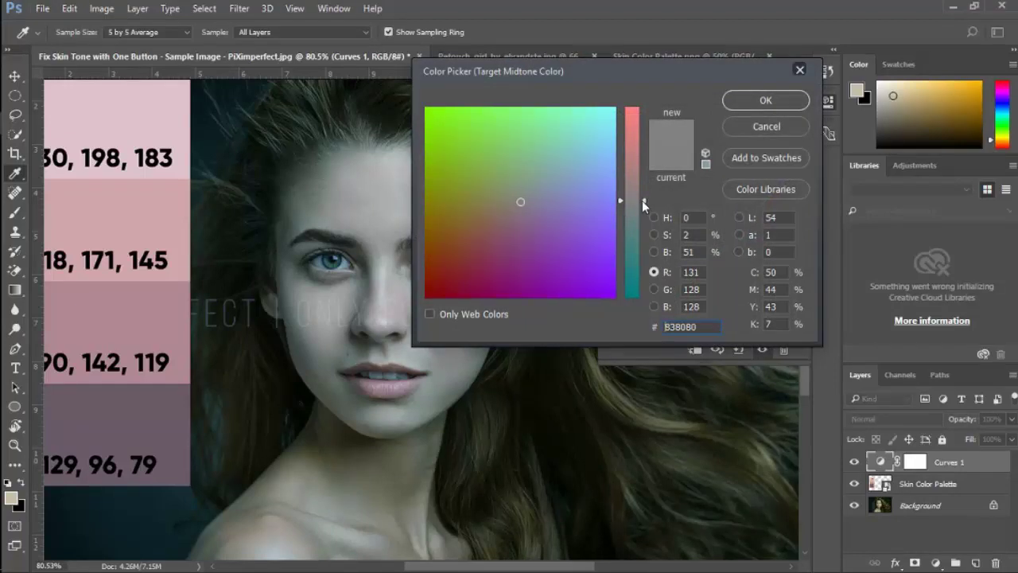
{"action": "left_click", "coordinate": [753, 101]}
{"action": "left_click", "coordinate": [548, 227]}
{"action": "left_click", "coordinate": [459, 340]}
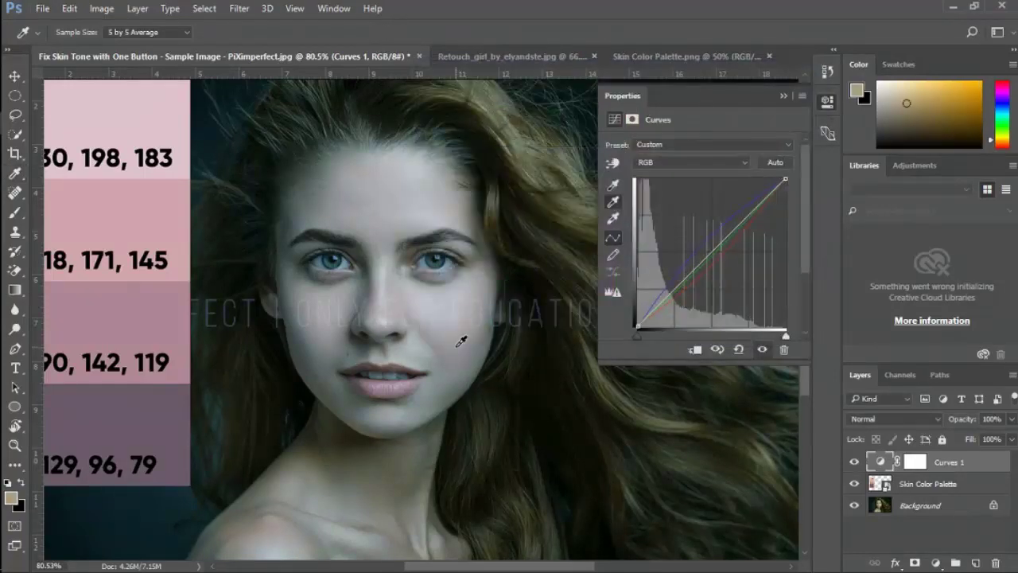
- Raise the midpoint of the Red channel curve to input 119, output 145
{"action": "scroll", "coordinate": [467, 319], "scroll_direction": "down", "scroll_amount": 1}
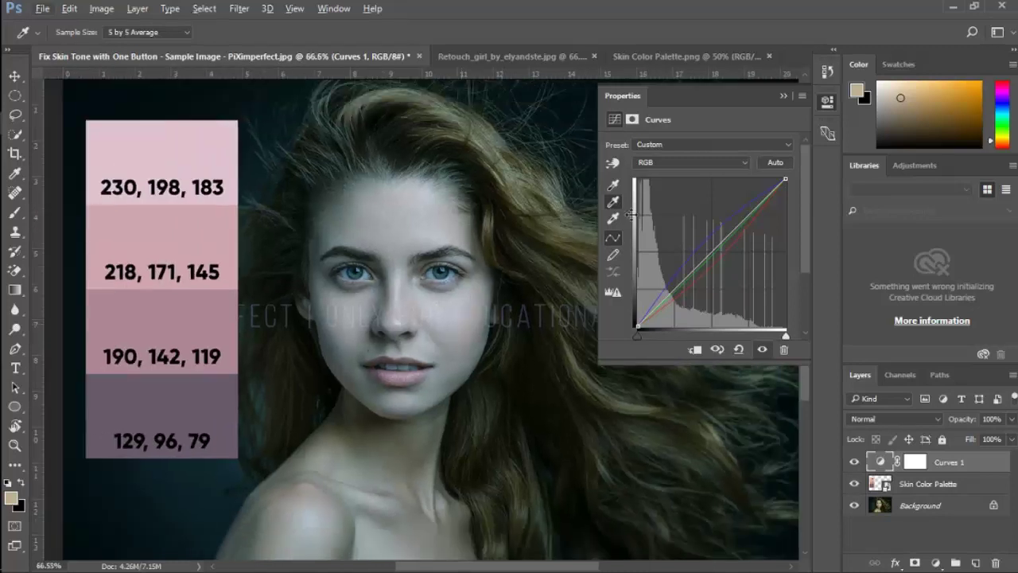
{"action": "left_click", "coordinate": [643, 162]}
{"action": "left_click", "coordinate": [661, 185]}
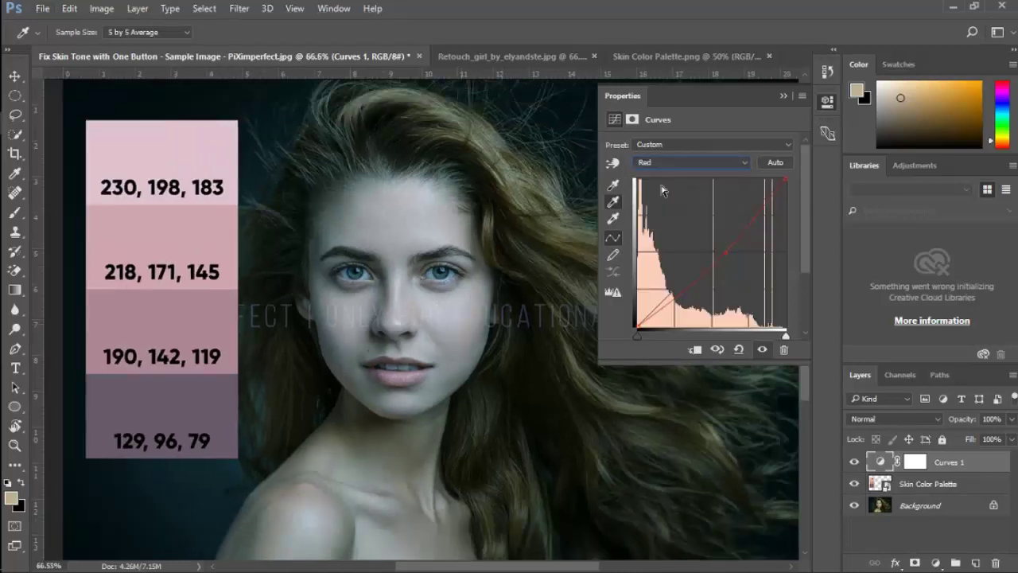
{"action": "left_click_drag", "start_coordinate": [718, 252], "coordinate": [707, 242]}
{"action": "scroll", "coordinate": [707, 243], "scroll_direction": "down", "scroll_amount": 1}
{"action": "scroll", "coordinate": [491, 265], "scroll_direction": "down", "scroll_amount": 2}
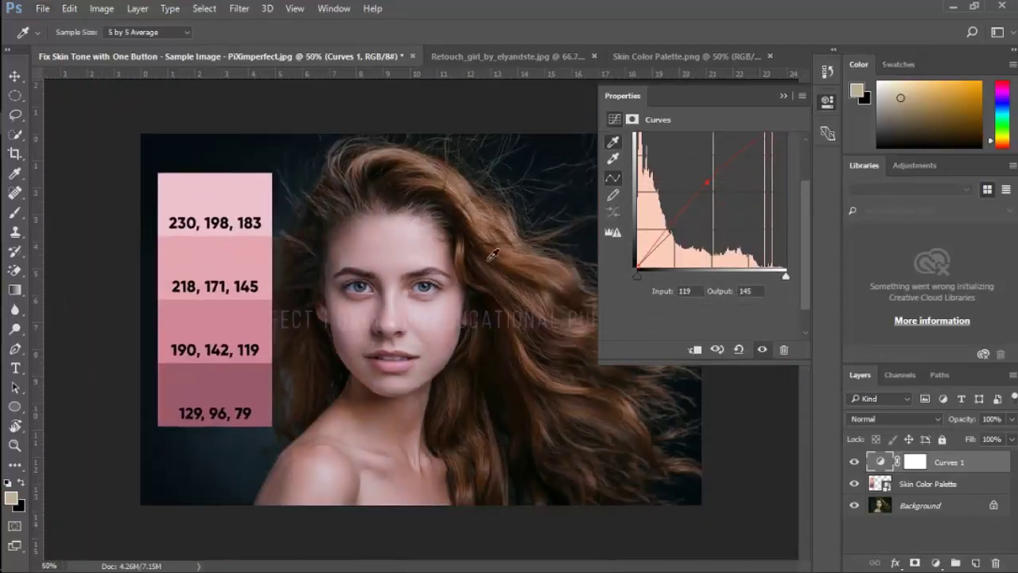
- Compare the portrait with and without the Curves 1 adjustment, leaving it visible
{"action": "left_click", "coordinate": [854, 462]}
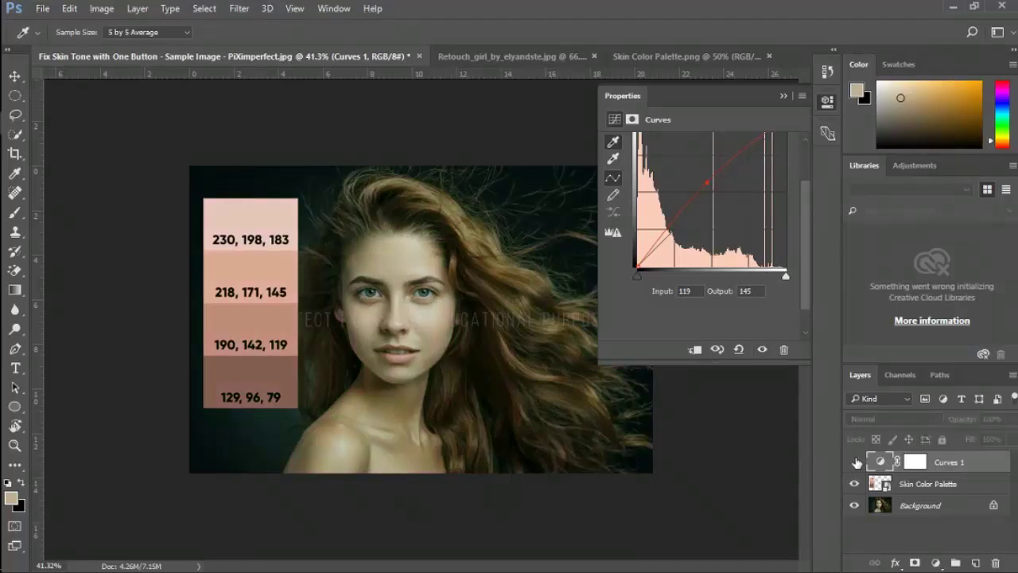
{"action": "left_click", "coordinate": [854, 462]}
{"action": "key", "text": "ctrl+plus"}
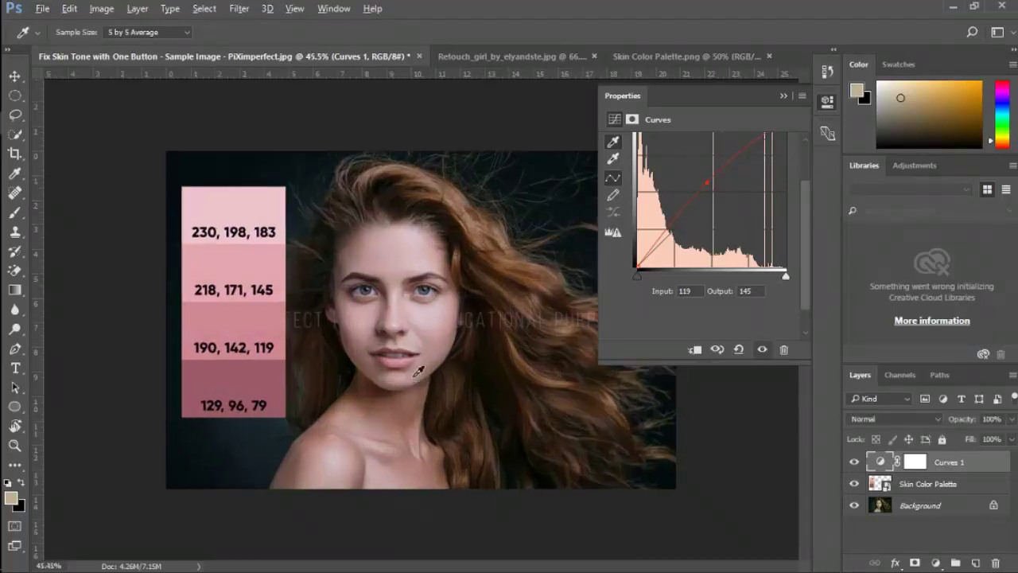
- Collapse the Curves settings and copy the Curves 1 layer into the Retouch_girl_by_elyandste.jpg document with the Move tool
{"action": "left_click", "coordinate": [784, 96]}
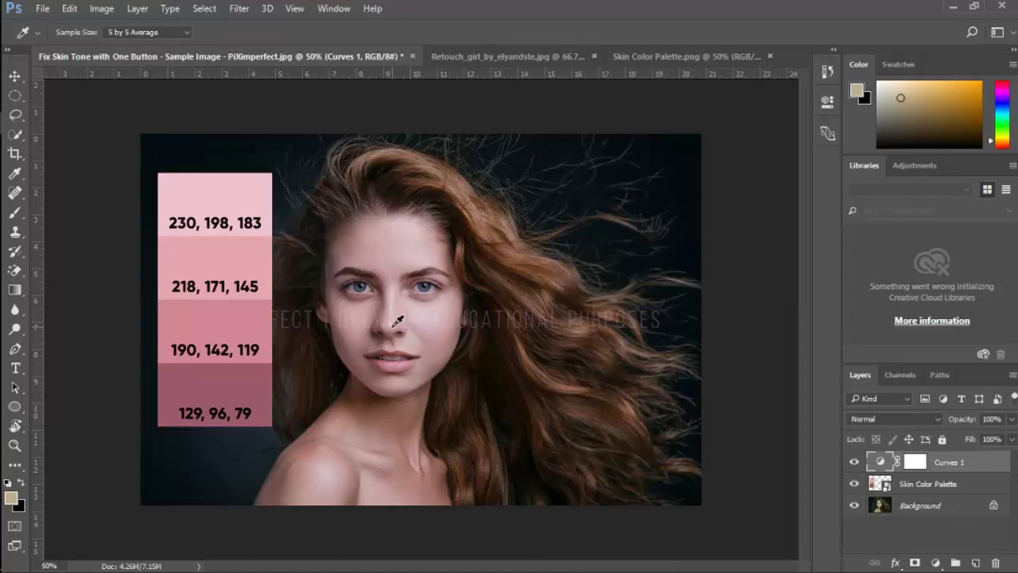
{"action": "key", "text": "v"}
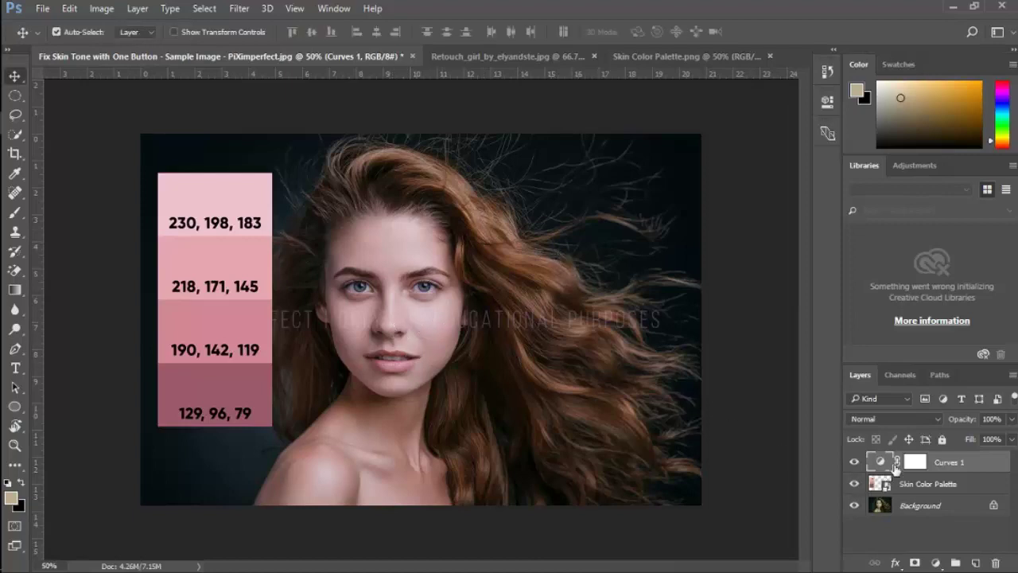
{"action": "mouse_move", "coordinate": [891, 468]}
{"action": "left_mouse_down"}
{"action": "mouse_move", "coordinate": [994, 552]}
{"action": "mouse_move", "coordinate": [979, 550]}
{"action": "mouse_move", "coordinate": [934, 454]}
{"action": "mouse_move", "coordinate": [928, 471]}
{"action": "mouse_move", "coordinate": [518, 151]}
{"action": "mouse_move", "coordinate": [509, 60]}
{"action": "mouse_move", "coordinate": [482, 245]}
{"action": "left_mouse_up"}
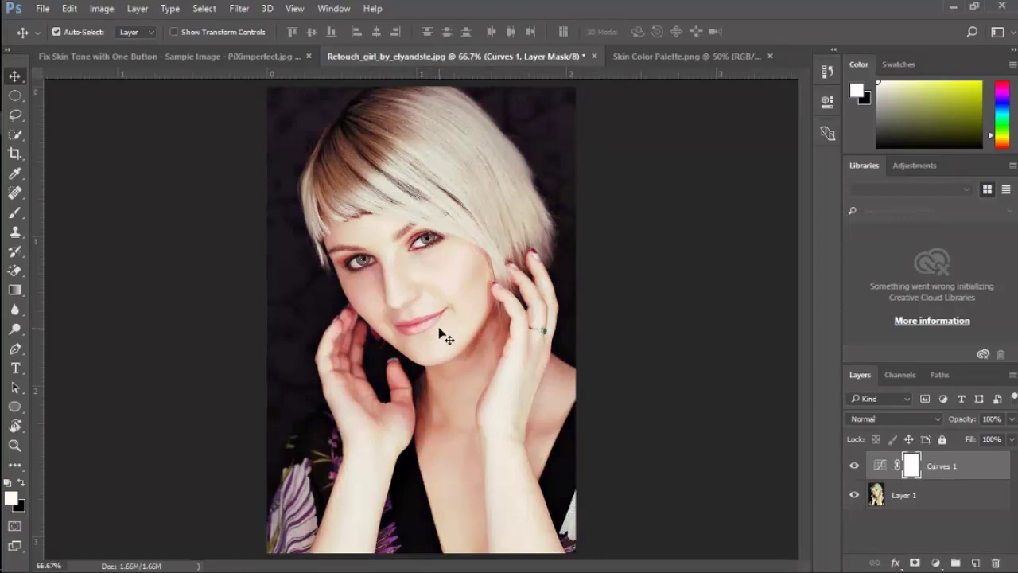
- Toggle the copied Curves 1 layer off and on and inspect its effect on the blonde woman's face up close
{"action": "left_click", "coordinate": [854, 468]}
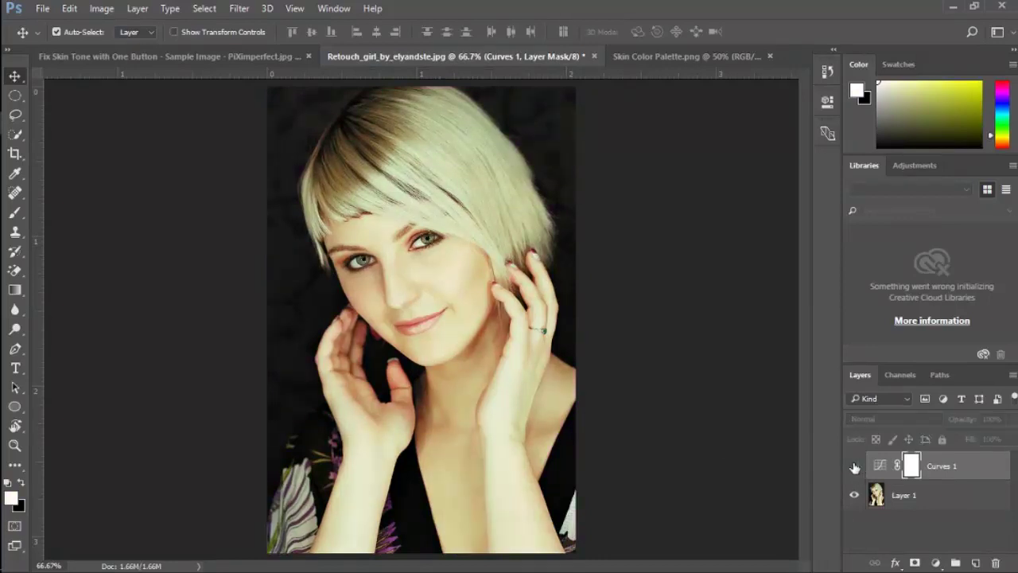
{"action": "left_click", "coordinate": [854, 468]}
{"action": "scroll", "coordinate": [407, 289], "scroll_direction": "up", "scroll_amount": 3}
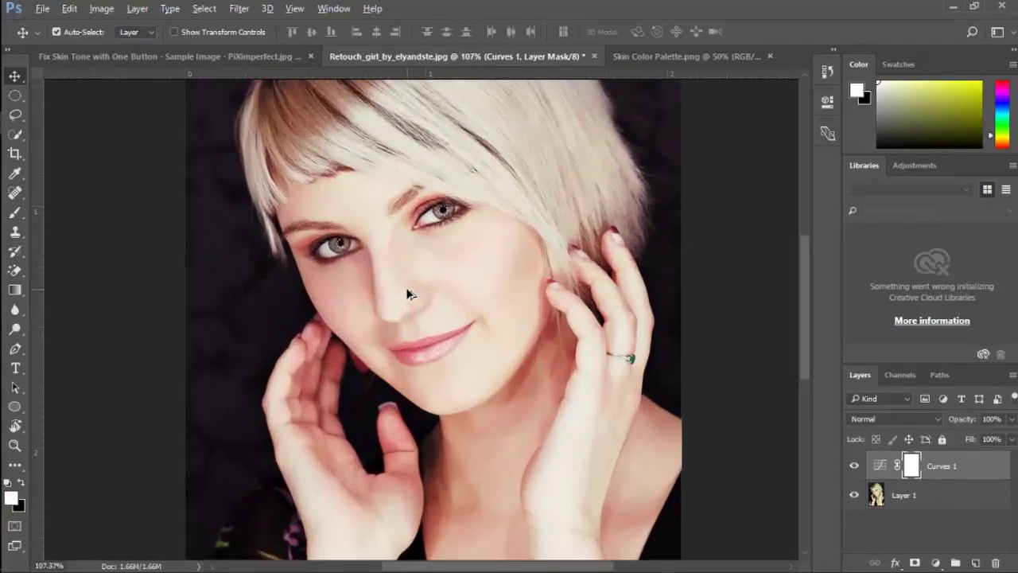
{"action": "scroll", "coordinate": [456, 291], "scroll_direction": "down", "scroll_amount": 4}
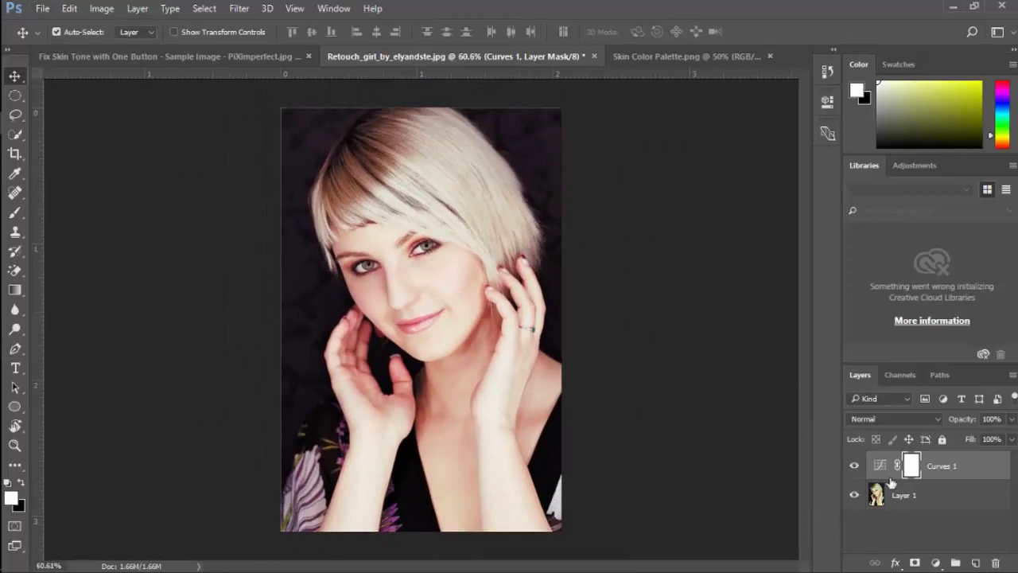
- Pull the upper midtones of the Curves 1 layer's RGB curve down slightly to darken the portrait, and collapse the settings
{"action": "left_click", "coordinate": [878, 465]}
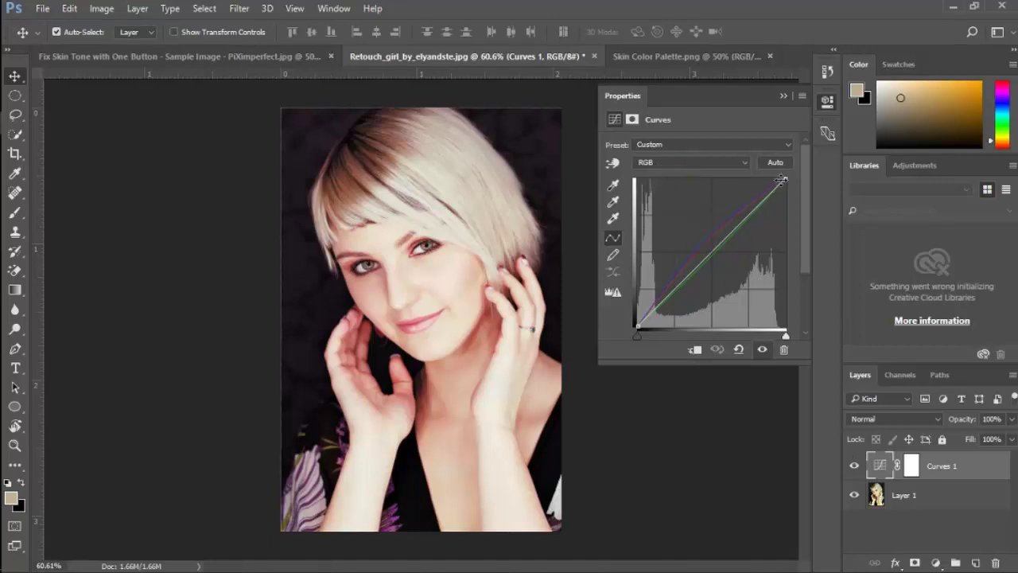
{"action": "mouse_move", "coordinate": [784, 179]}
{"action": "left_mouse_down"}
{"action": "mouse_move", "coordinate": [789, 202]}
{"action": "mouse_move", "coordinate": [787, 177]}
{"action": "left_mouse_up"}
{"action": "left_click_drag", "start_coordinate": [735, 227], "coordinate": [742, 233]}
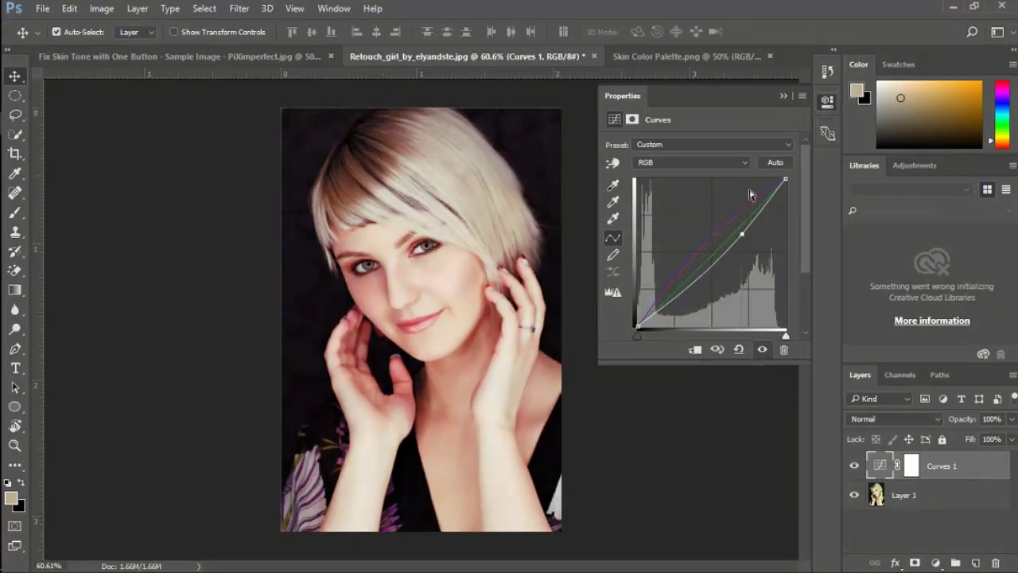
{"action": "left_click", "coordinate": [781, 96]}
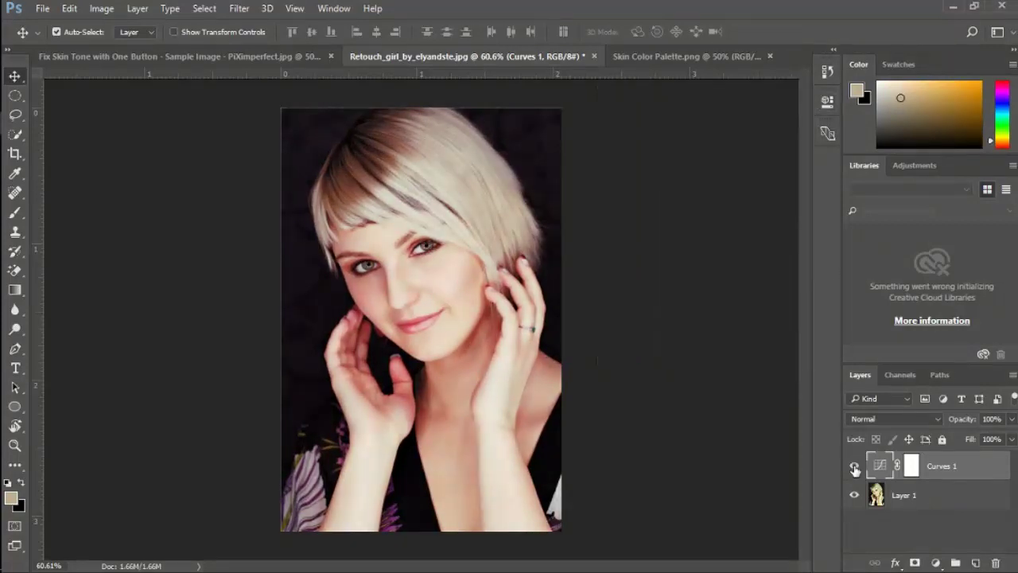
- Compare the blonde portrait repeatedly with and without the darkened Curves 1 adjustment, leaving the layer visible
{"action": "left_click", "coordinate": [855, 467]}
{"action": "left_click", "coordinate": [855, 469]}
{"action": "left_click", "coordinate": [855, 469]}
{"action": "left_click", "coordinate": [854, 469]}
{"action": "left_click", "coordinate": [854, 467]}
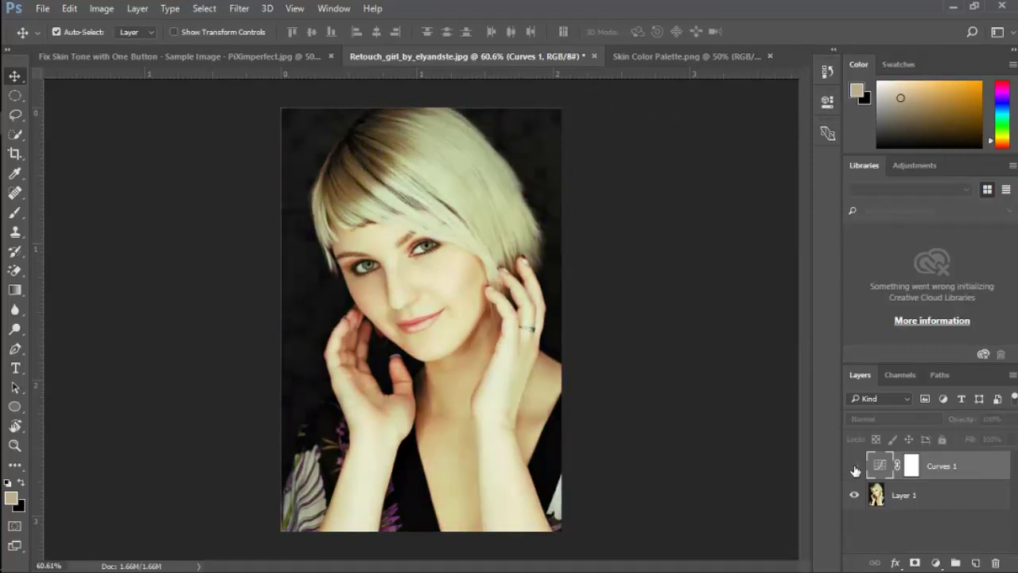
{"action": "left_click", "coordinate": [854, 467]}
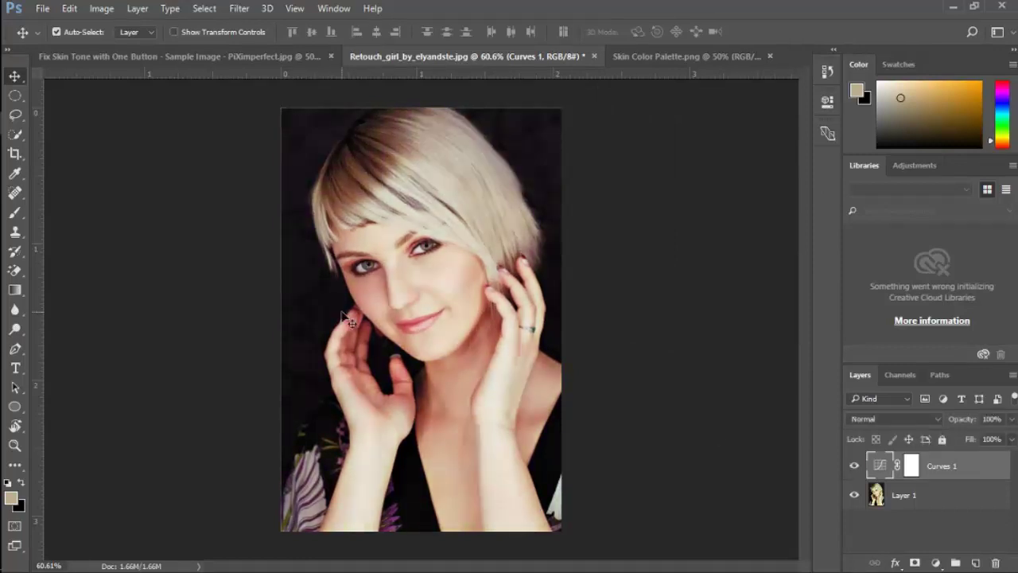